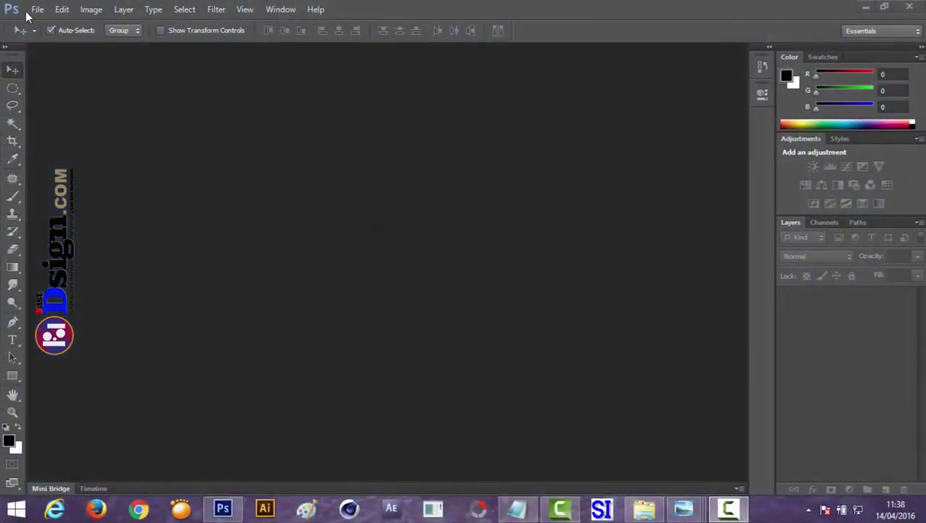
- Create a new 1366 × 768 pixel white document named 'inception effect'
left_click(28, 13)
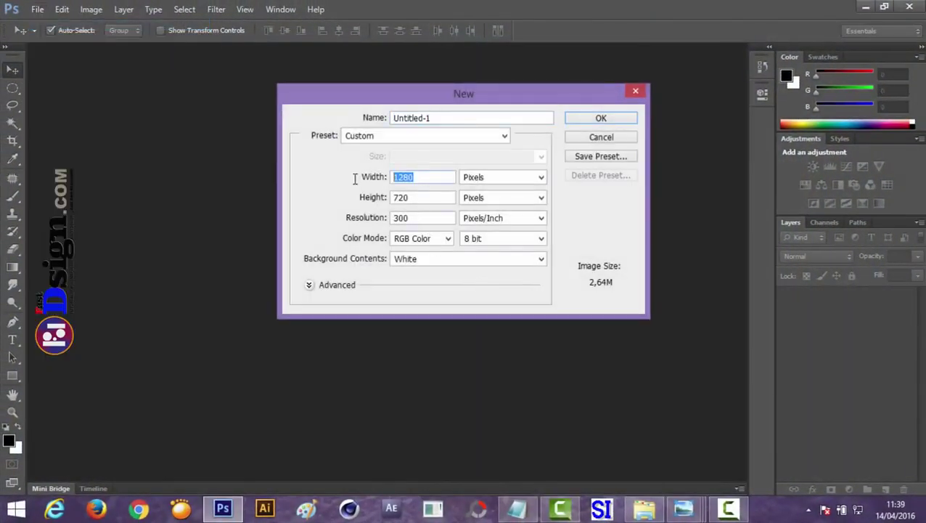
type("1366")
double_click(407, 204)
type("768")
double_click(440, 121)
type("inception effect")
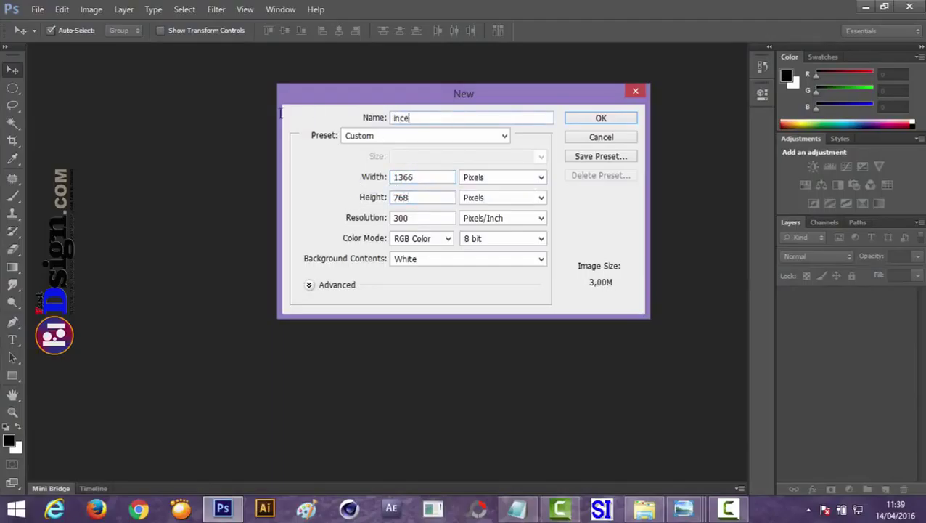
left_click(588, 120)
left_click(38, 9)
left_click(65, 77)
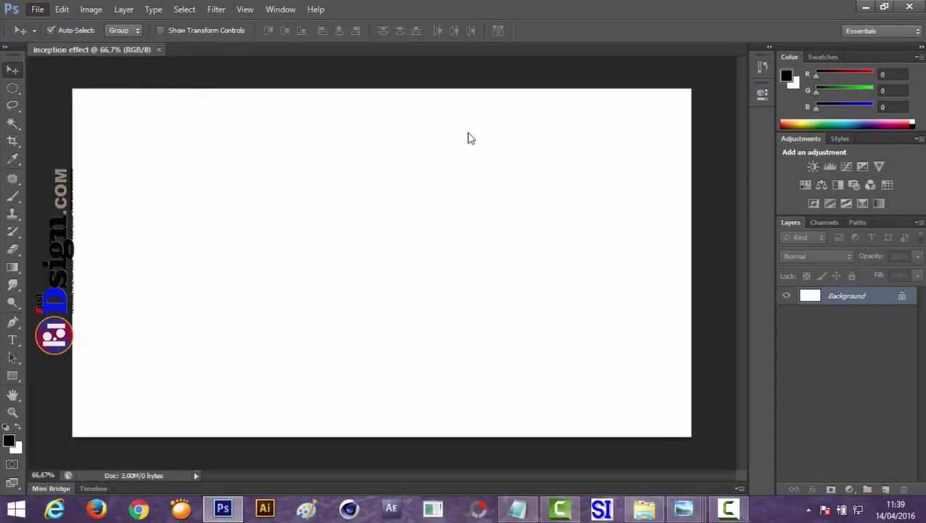
- Open DSC03514.JPG from D:\FOTO through Camera Raw
left_click(570, 411)
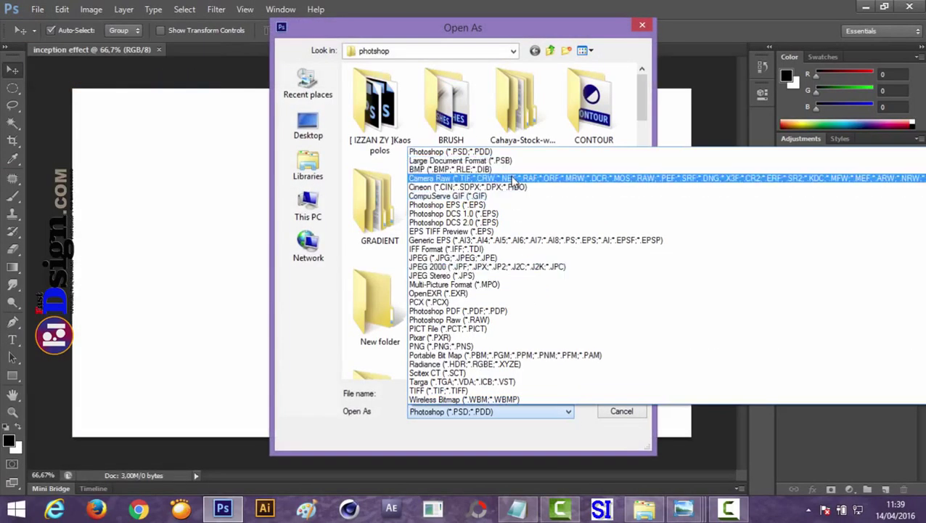
left_click(566, 160)
left_click(435, 50)
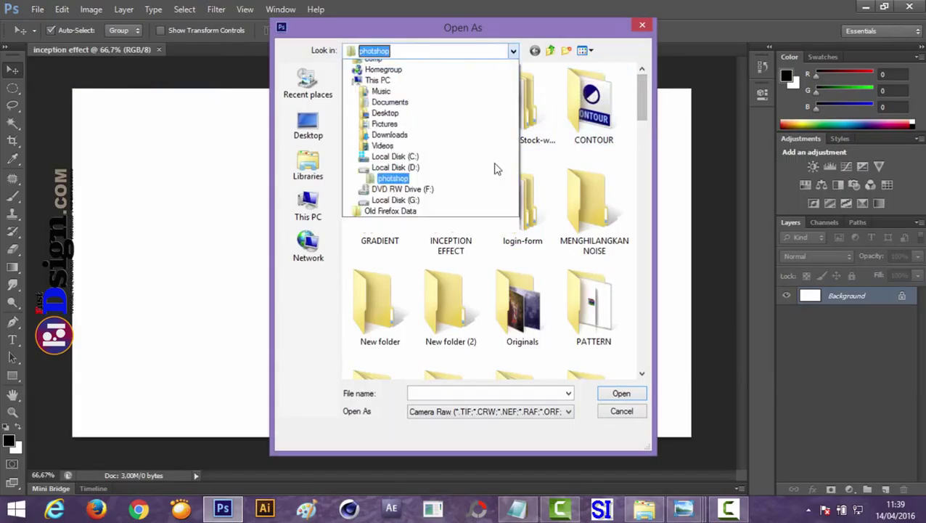
left_click(436, 173)
double_click(594, 156)
scroll(625, 144, "down", 1)
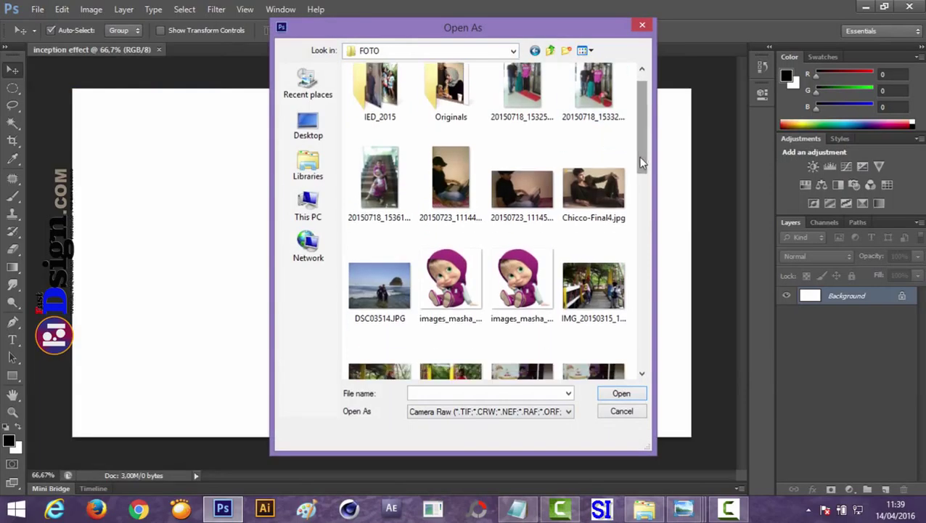
double_click(381, 283)
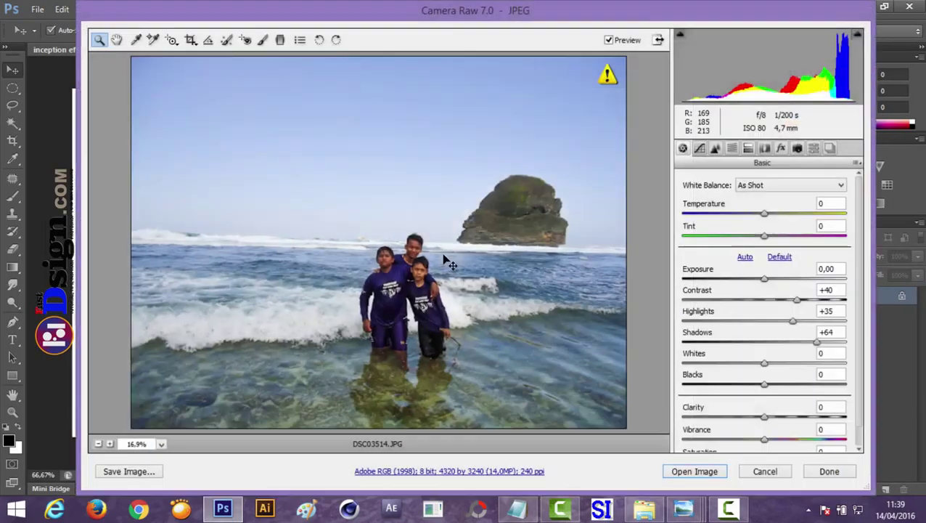
- Apply Tint +18, Exposure +0,05 and Clarity +10, then open the image for editing
left_click_drag(765, 236, 779, 236)
left_click(767, 279)
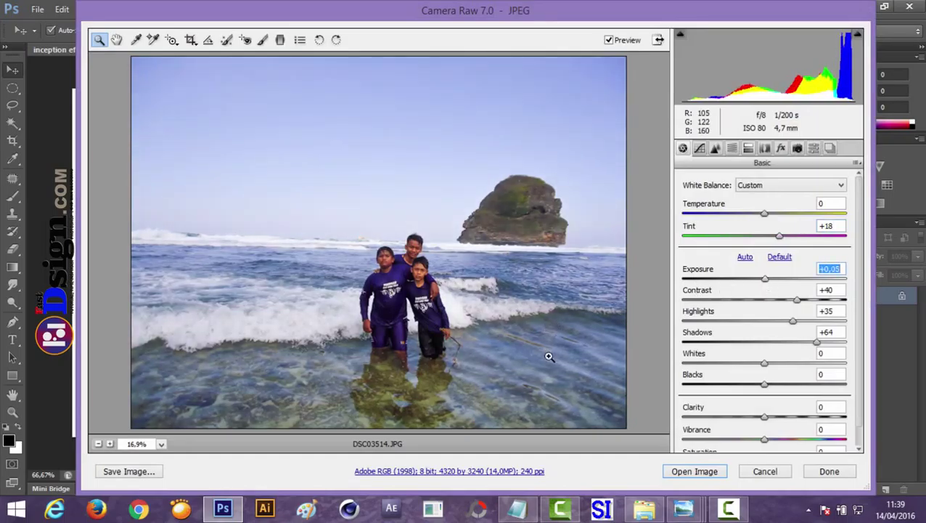
left_click_drag(766, 418, 774, 418)
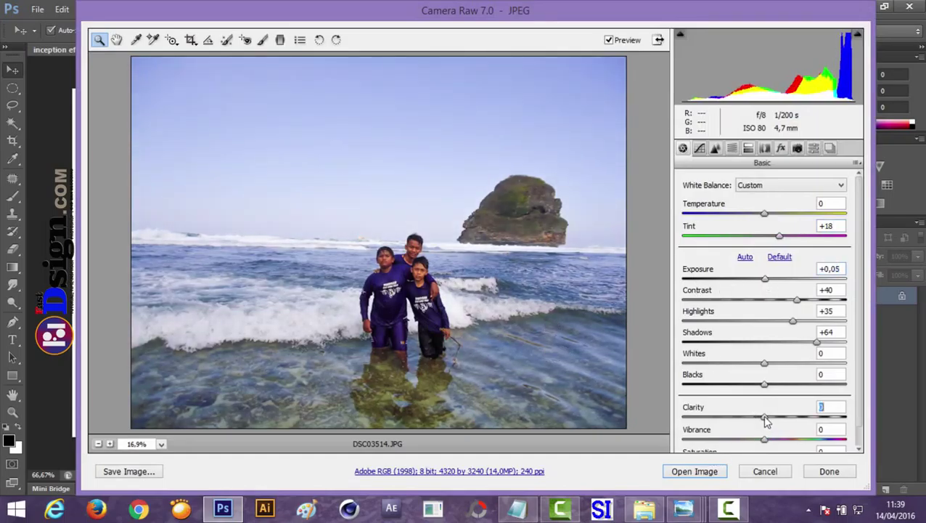
left_click(693, 471)
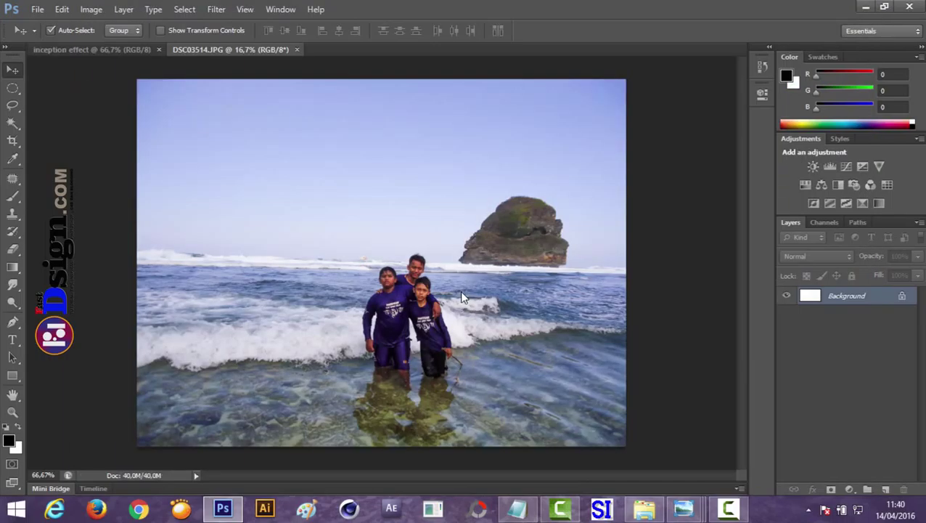
double_click(898, 299)
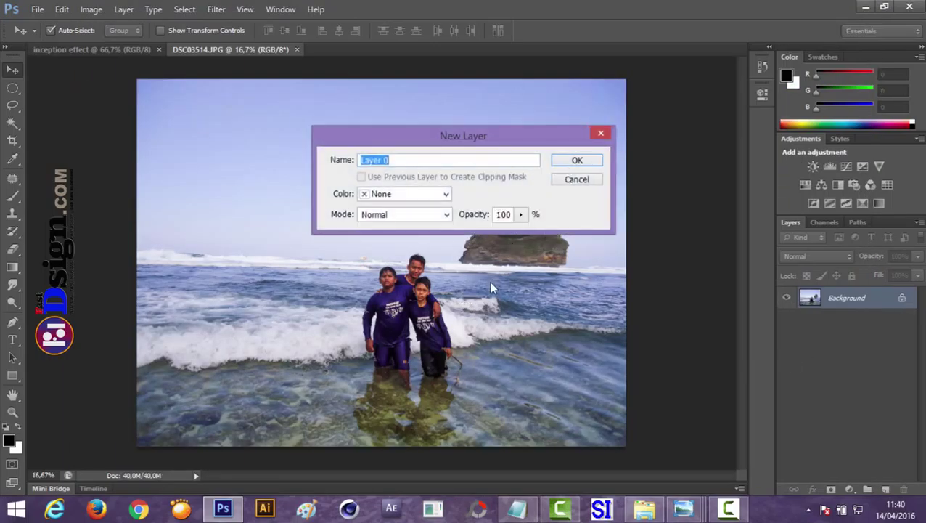
- Unlock the photo as Layer 0, drag it into 'inception effect' and begin shrinking it
left_click(576, 160)
mouse_move(483, 302)
left_mouse_down()
mouse_move(249, 133)
mouse_move(409, 290)
left_mouse_up()
key("ctrl+t")
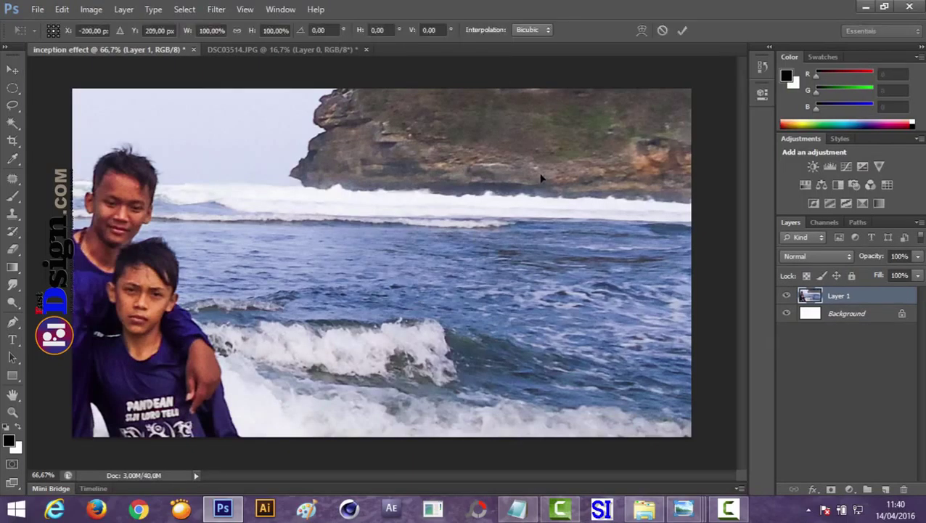
mouse_move(567, 172)
left_mouse_down()
mouse_move(565, 159)
mouse_move(597, 176)
mouse_move(411, 279)
mouse_move(541, 274)
mouse_move(504, 156)
mouse_move(529, 234)
mouse_move(481, 236)
mouse_move(411, 358)
left_mouse_up()
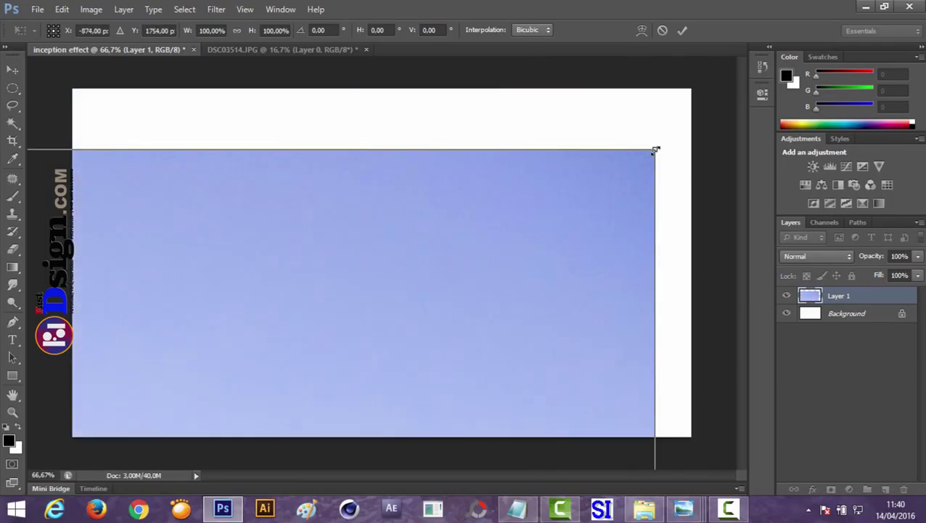
mouse_move(655, 150)
left_mouse_down()
mouse_move(375, 268)
mouse_move(252, 343)
mouse_move(271, 337)
left_mouse_up()
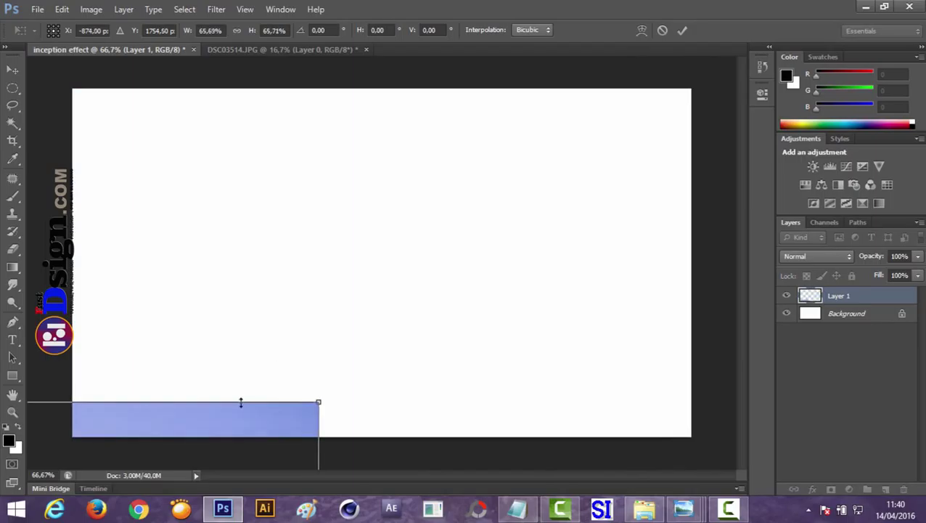
- Scale the photo to about 25.6%, tilt it -1.1° and centre it on the canvas
mouse_move(309, 407)
left_mouse_down()
mouse_move(572, 136)
mouse_move(654, 120)
left_mouse_up()
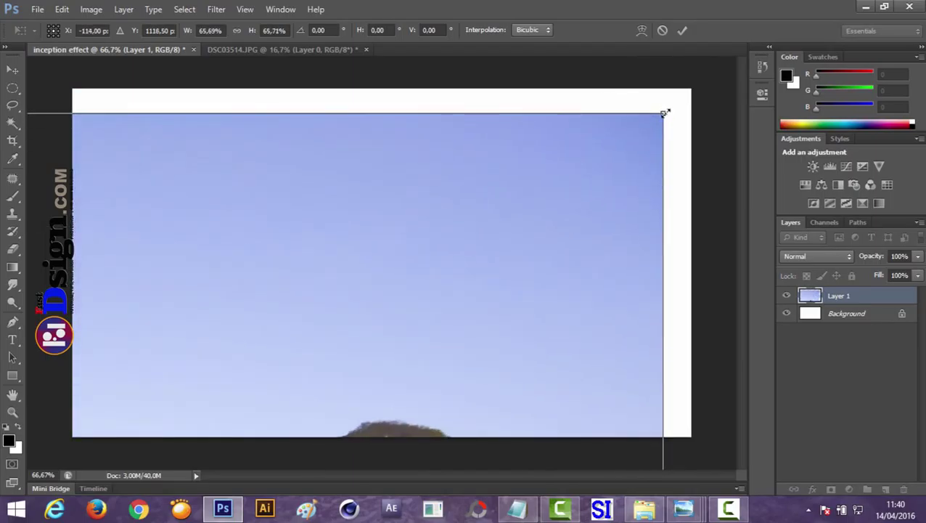
mouse_move(481, 222)
left_mouse_down()
mouse_move(285, 353)
mouse_move(630, 167)
mouse_move(561, 143)
mouse_move(573, 127)
left_mouse_up()
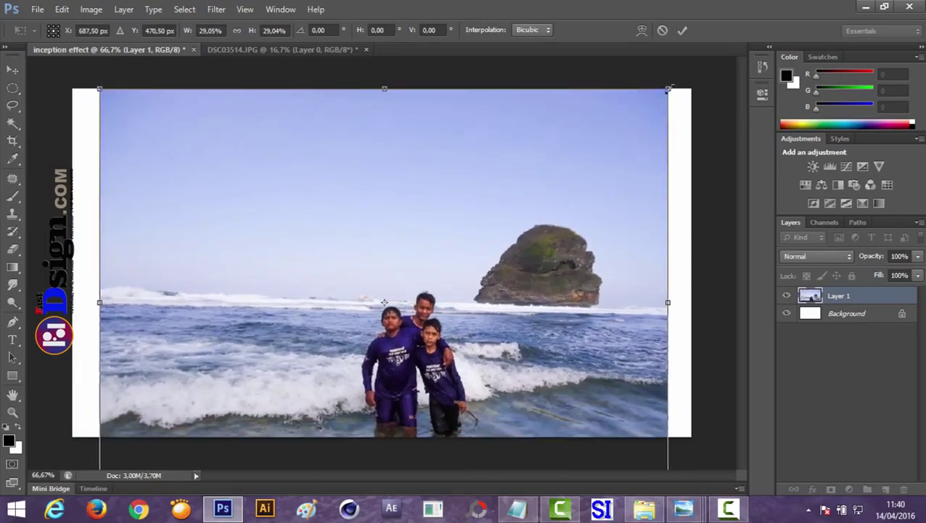
left_click_drag(668, 90, 639, 118)
left_click_drag(556, 193, 560, 155)
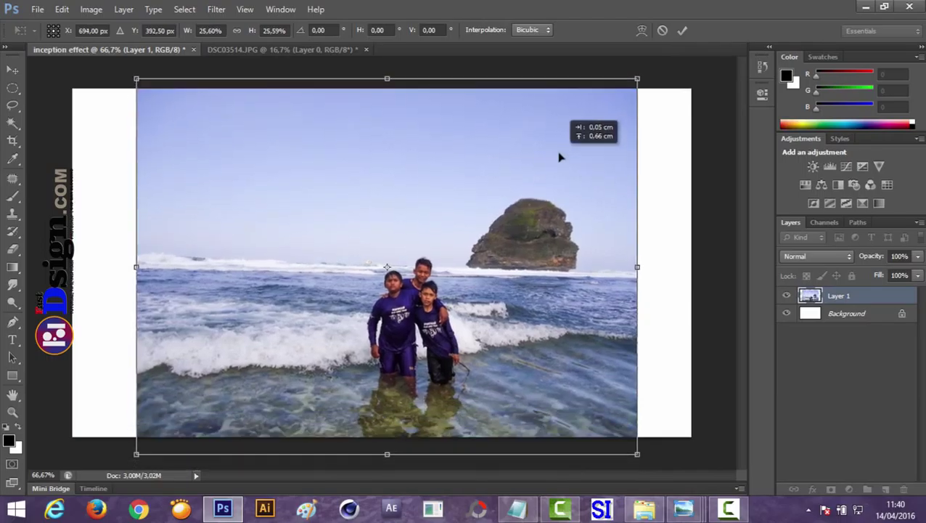
left_click_drag(700, 412, 703, 400)
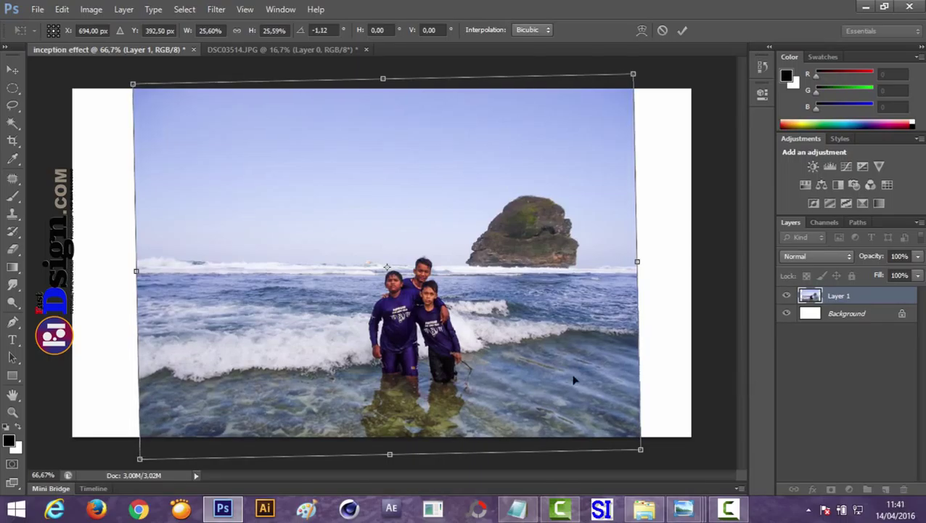
mouse_move(509, 367)
left_mouse_down()
mouse_move(491, 365)
mouse_move(493, 353)
left_mouse_up()
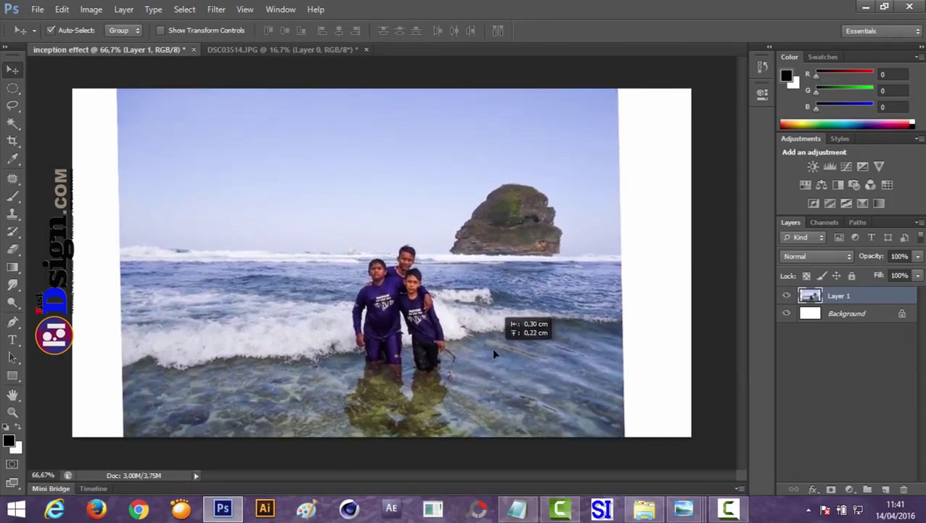
left_click_drag(493, 353, 494, 354)
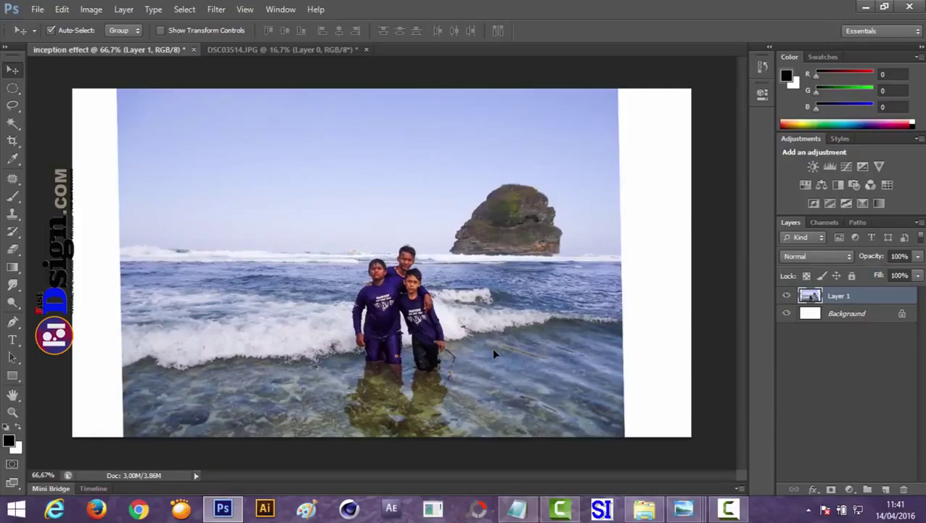
left_click(811, 296, "ctrl")
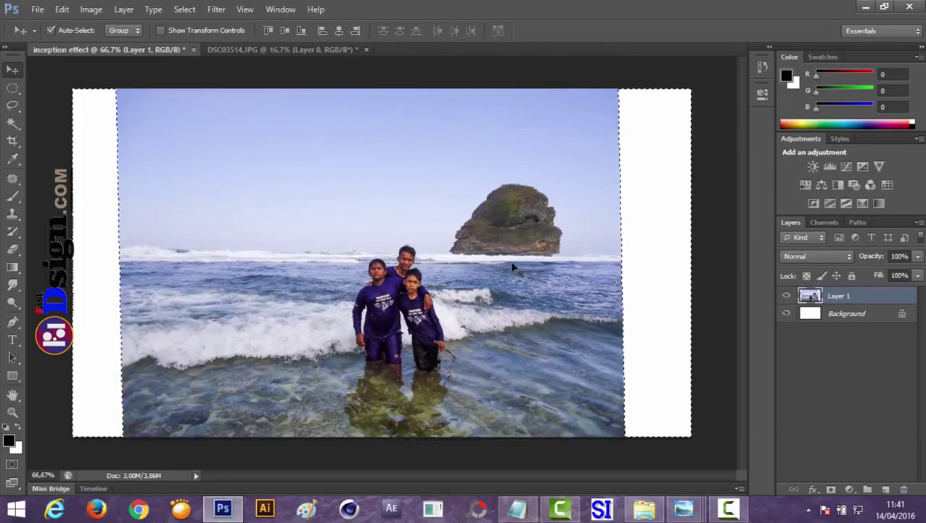
- Expand the photo's selection and content-aware fill the white strips, then rename the layer BG
left_click(216, 9)
mouse_move(184, 8)
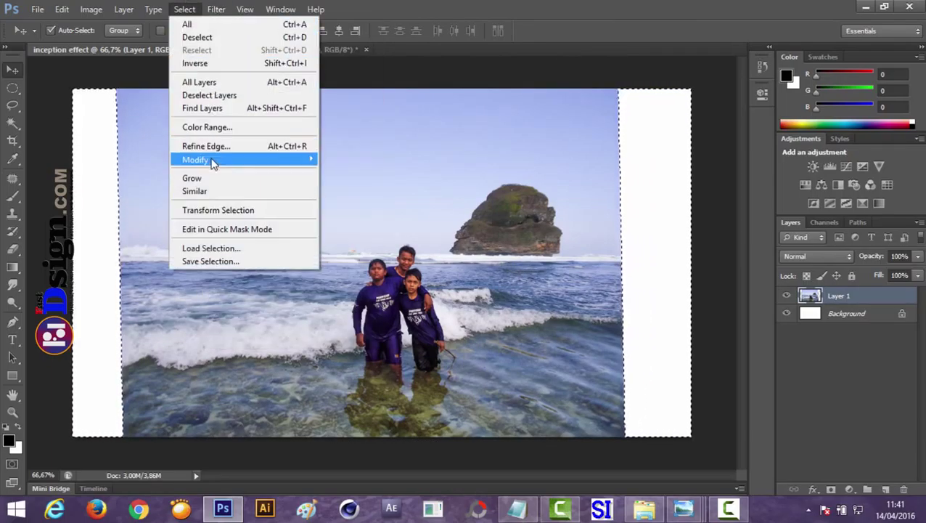
mouse_move(196, 158)
left_click(347, 183)
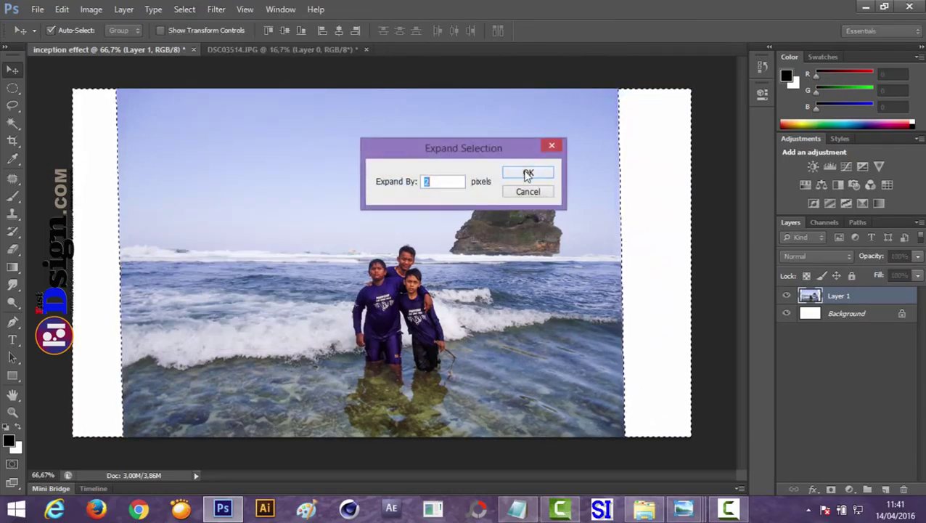
left_click(527, 175)
left_click(62, 9)
left_click(80, 190)
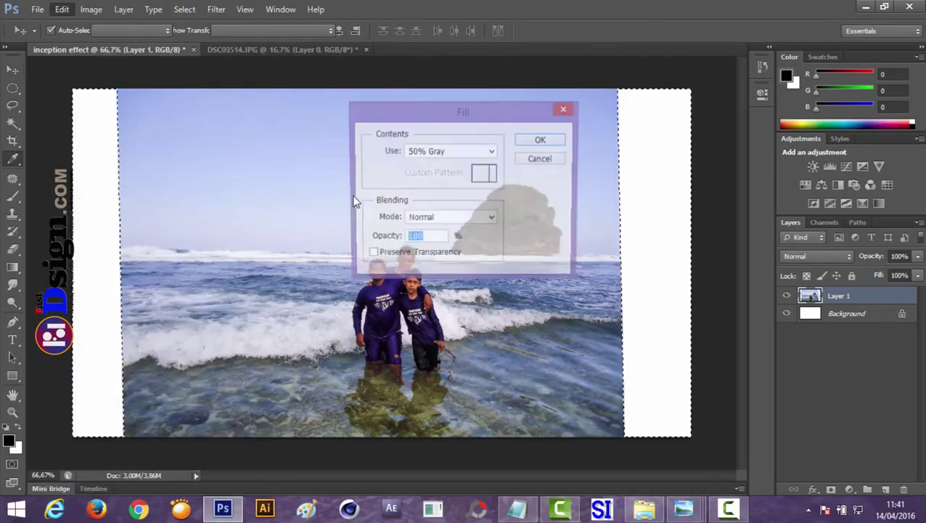
left_click(490, 152)
left_click(439, 207)
key("Return")
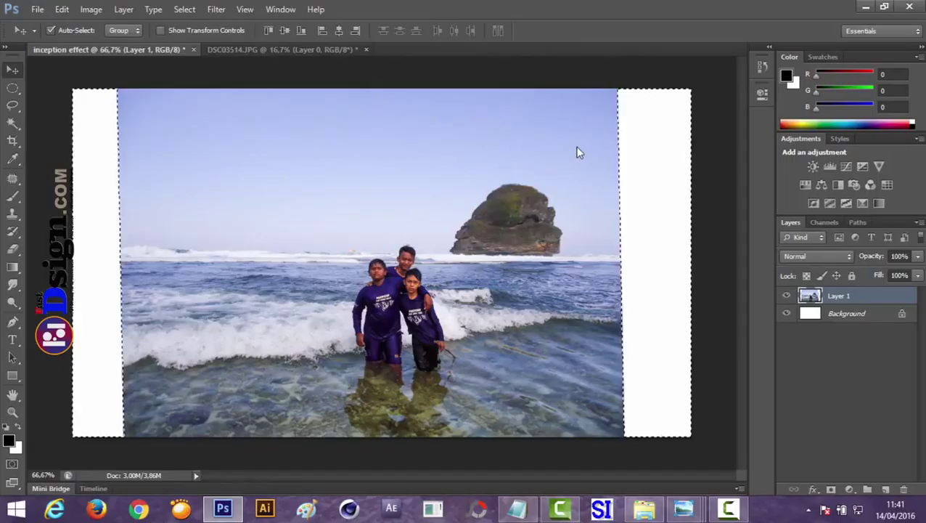
key("ctrl+d")
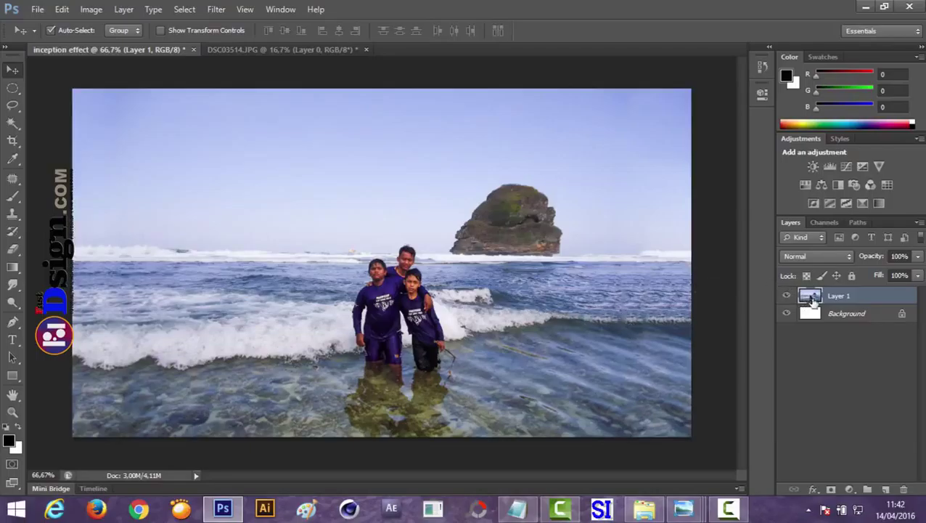
double_click(840, 296)
type("BG")
- Duplicate BG as a smart object twice and hide the top copy, BG copy 2
key("Return")
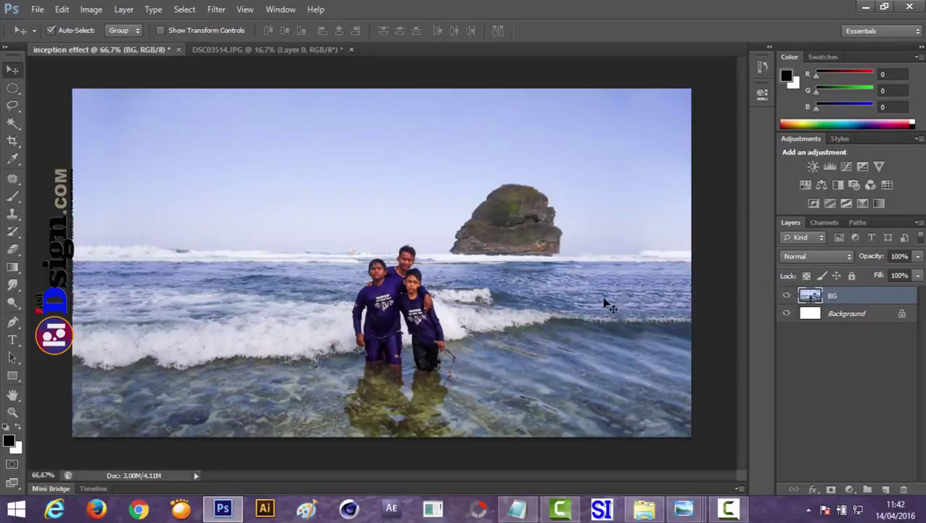
key("ctrl+j")
right_click(868, 298)
left_click(807, 109)
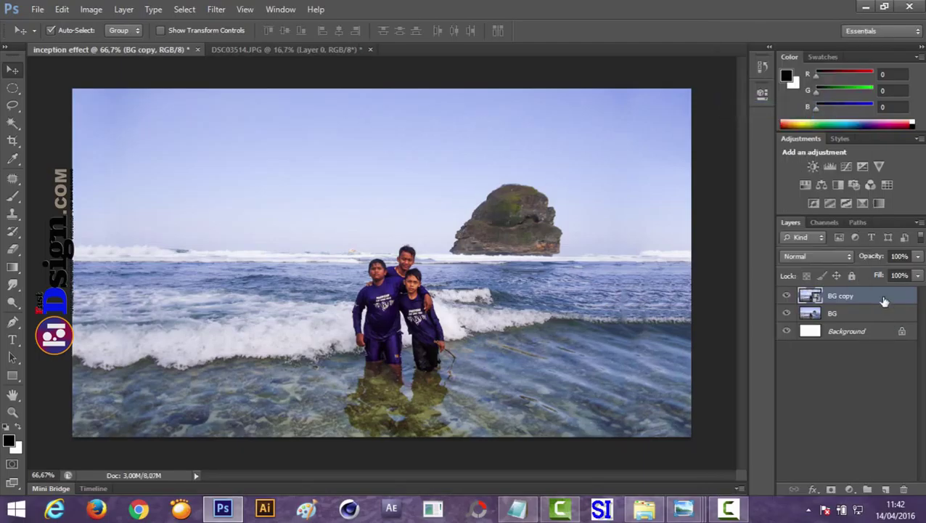
key("ctrl+j")
left_click(786, 295)
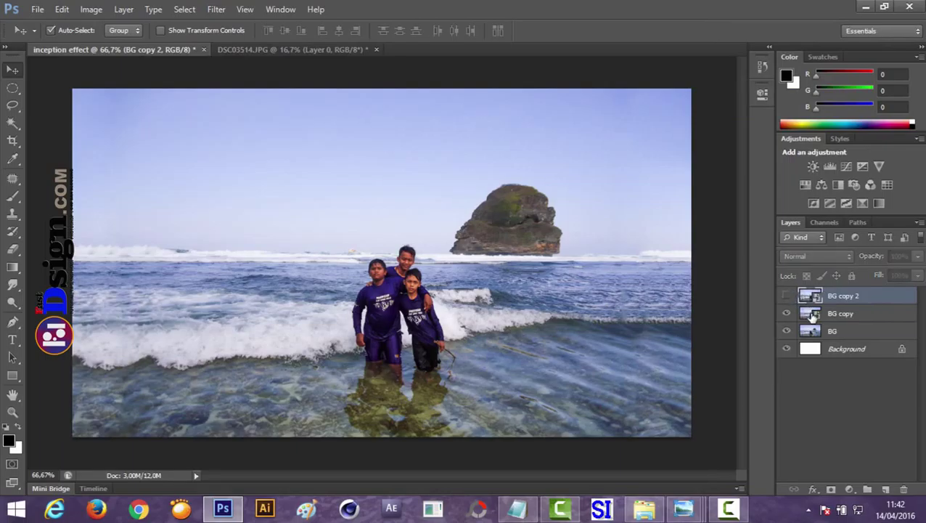
- Rotate BG copy 90° and shift it toward the left edge
left_click(811, 313)
key("ctrl+t")
mouse_move(748, 363)
left_mouse_down()
mouse_move(487, 448)
mouse_move(338, 462)
left_mouse_up()
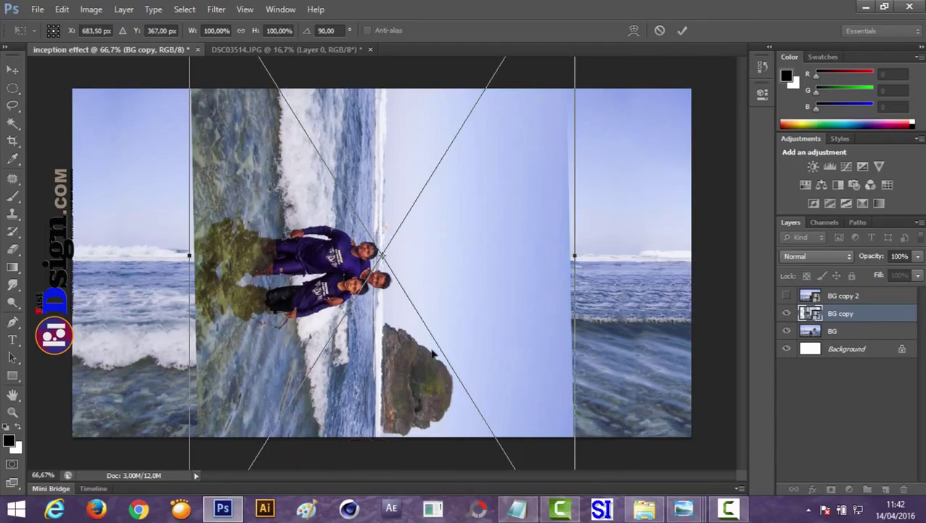
mouse_move(495, 307)
left_mouse_down()
mouse_move(306, 302)
mouse_move(358, 373)
mouse_move(283, 269)
left_mouse_up()
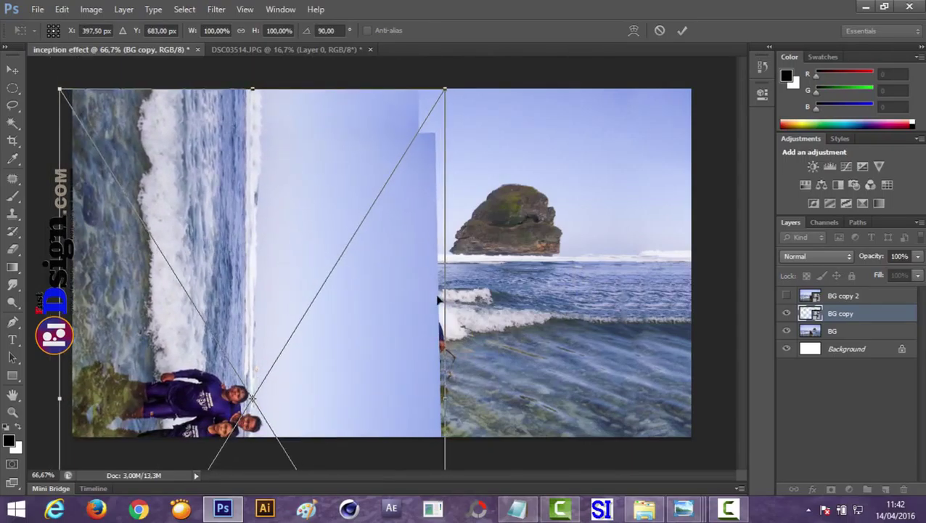
key("Return")
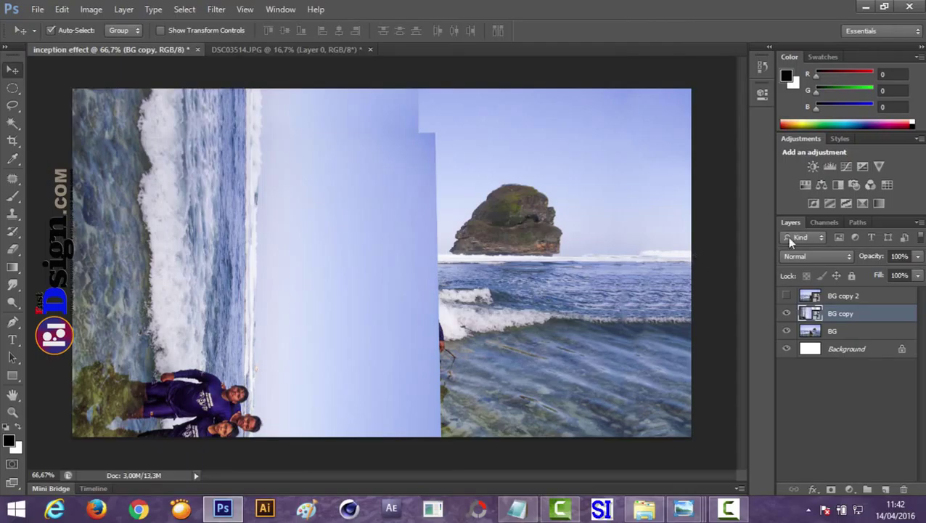
- Lower BG copy's opacity and draw a triangular Pen path along the diagonal
left_click_drag(868, 257, 841, 262)
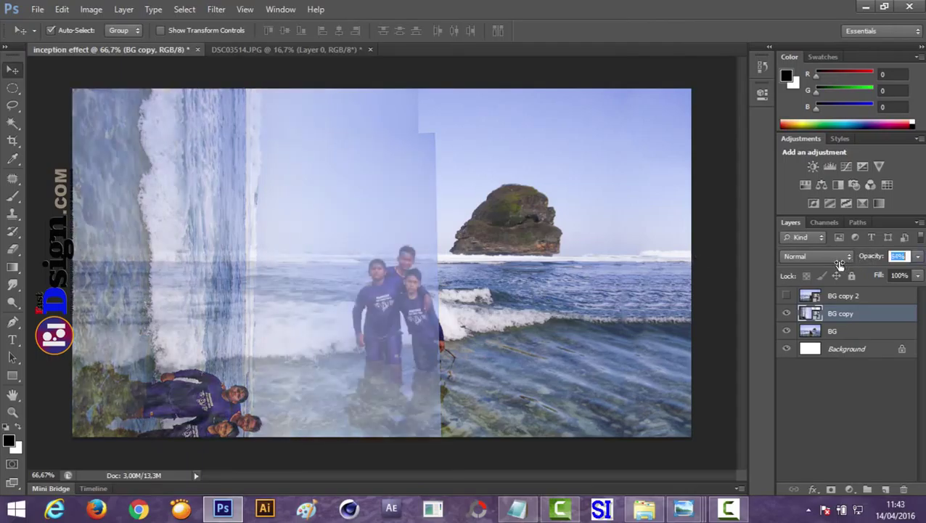
left_click(12, 322)
left_click(71, 437)
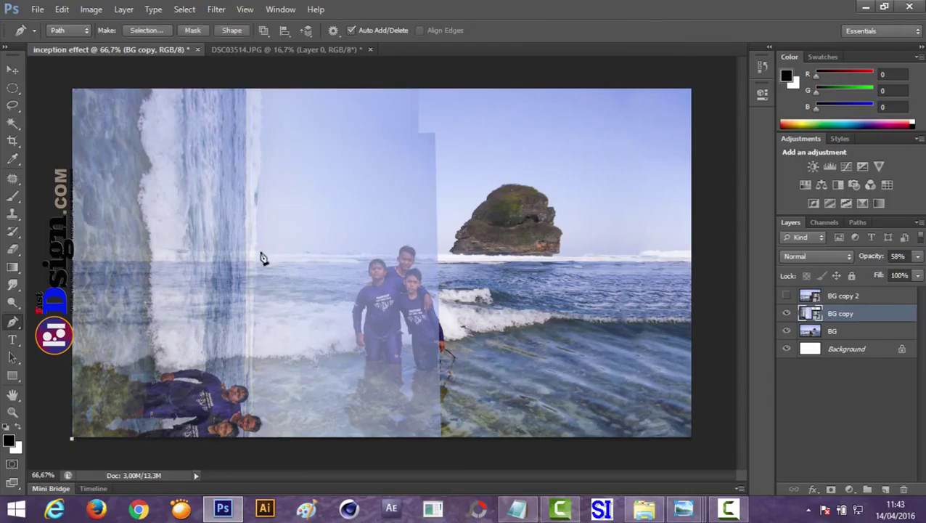
left_click(426, 78)
left_click(492, 462)
left_click(140, 452)
left_click(87, 447)
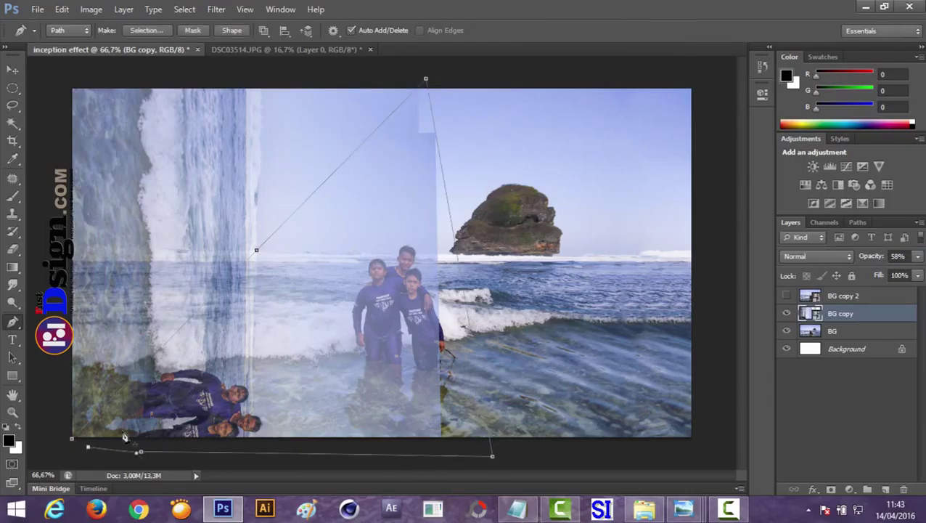
- Turn the path into a layer mask on BG copy, restore 100% opacity and show BG copy 2
right_click(266, 317)
left_click(375, 101)
left_click(527, 148)
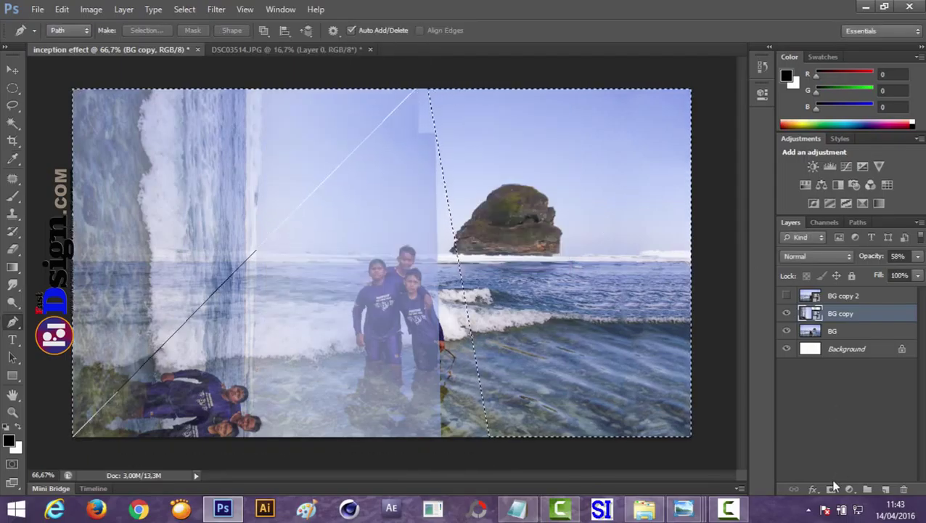
left_click(12, 68)
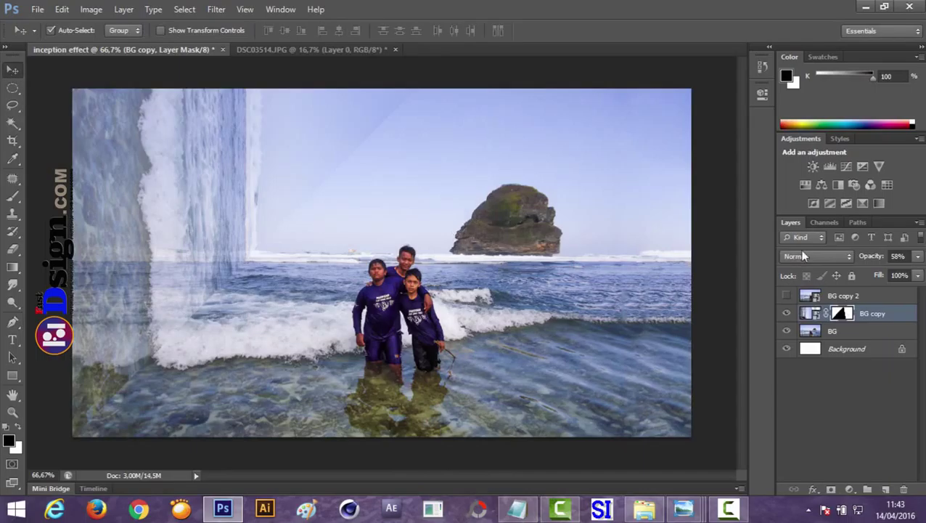
left_click_drag(869, 260, 924, 285)
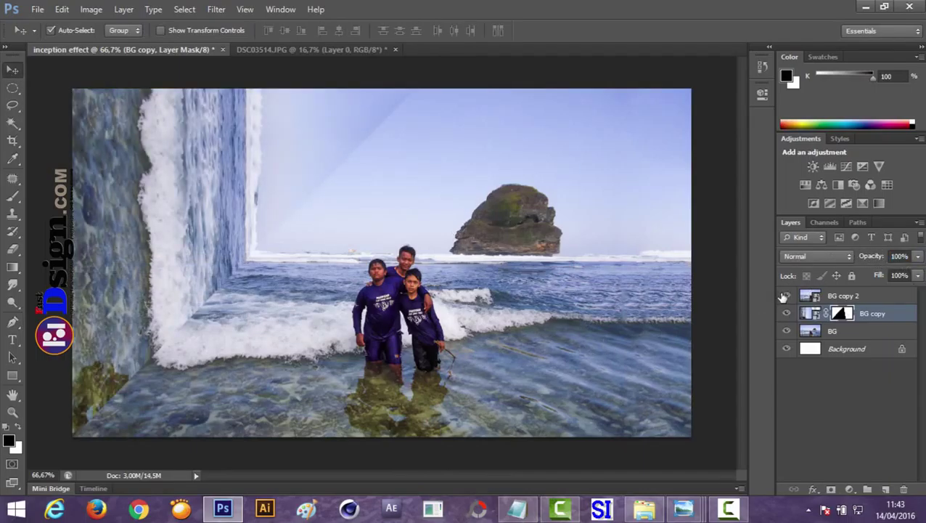
left_click(786, 296)
left_click(808, 298)
key("ctrl+t")
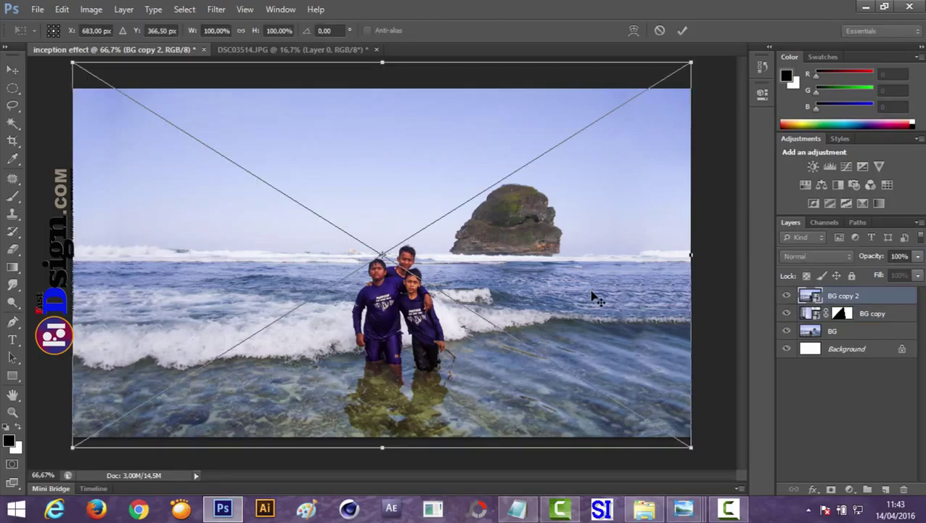
- Rotate BG copy 2 by -90°, flip it vertically, move it top-right and set 75% opacity
left_click_drag(711, 234, 359, 118)
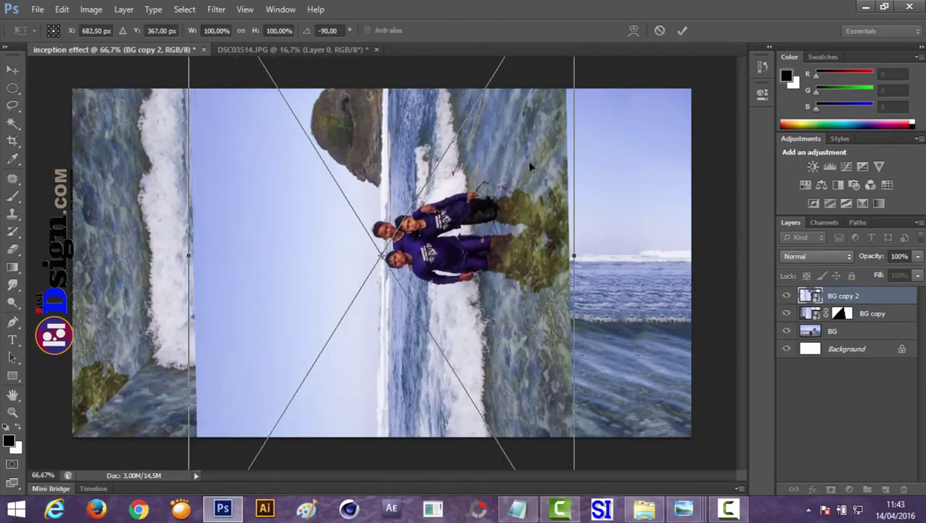
key("Return")
key("v")
mouse_move(444, 198)
left_mouse_down()
mouse_move(569, 245)
mouse_move(573, 342)
left_mouse_up()
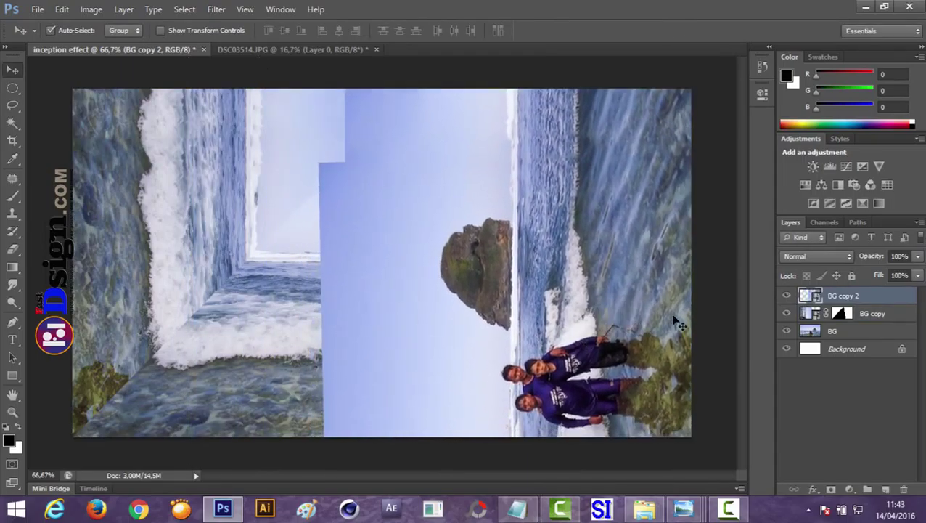
left_click(62, 9)
mouse_move(107, 263)
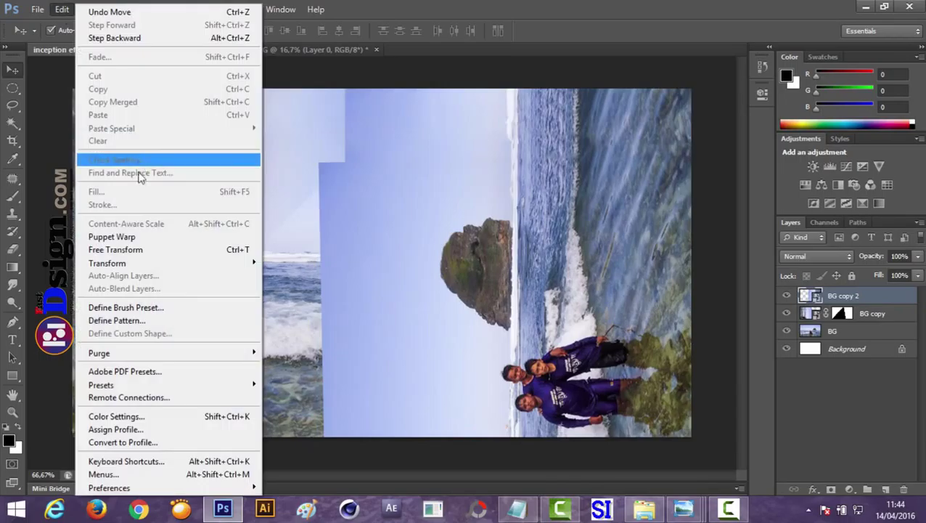
left_click(311, 423)
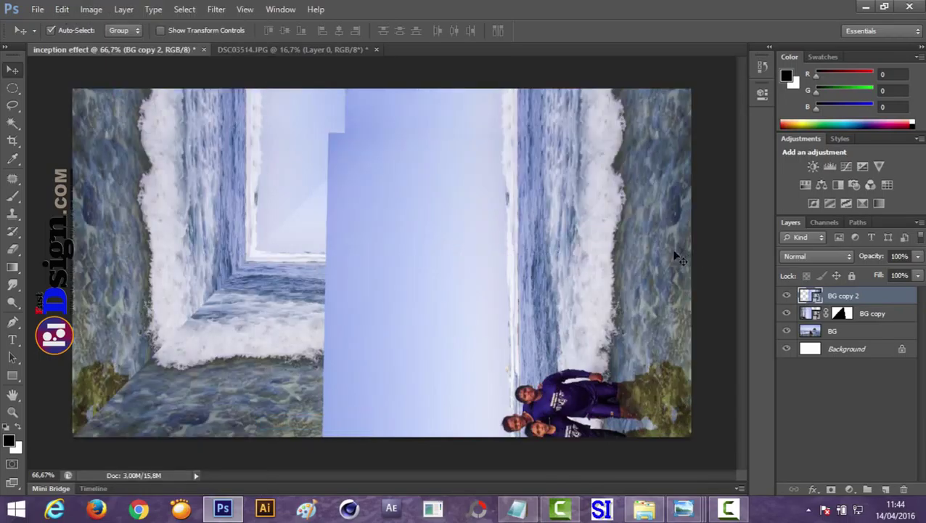
mouse_move(637, 252)
left_mouse_down()
mouse_move(600, 155)
mouse_move(593, 229)
left_mouse_up()
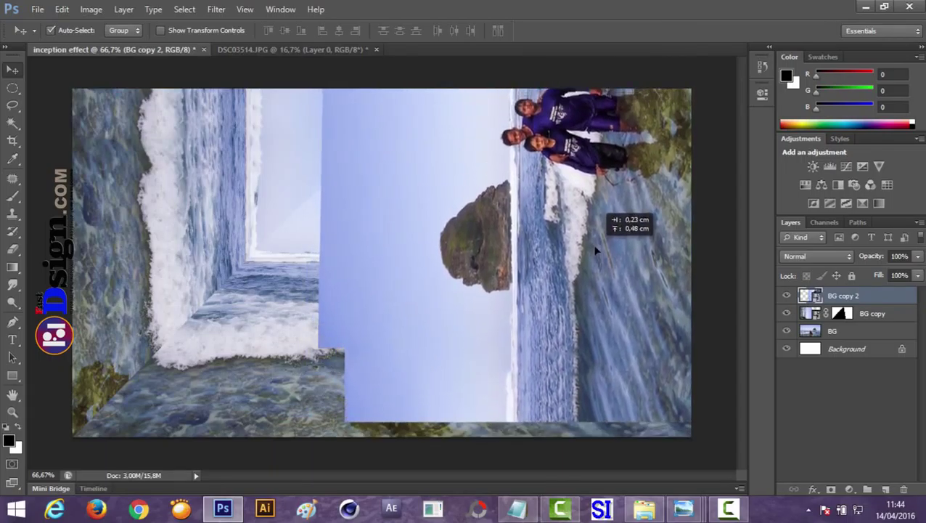
left_click_drag(594, 229, 595, 264)
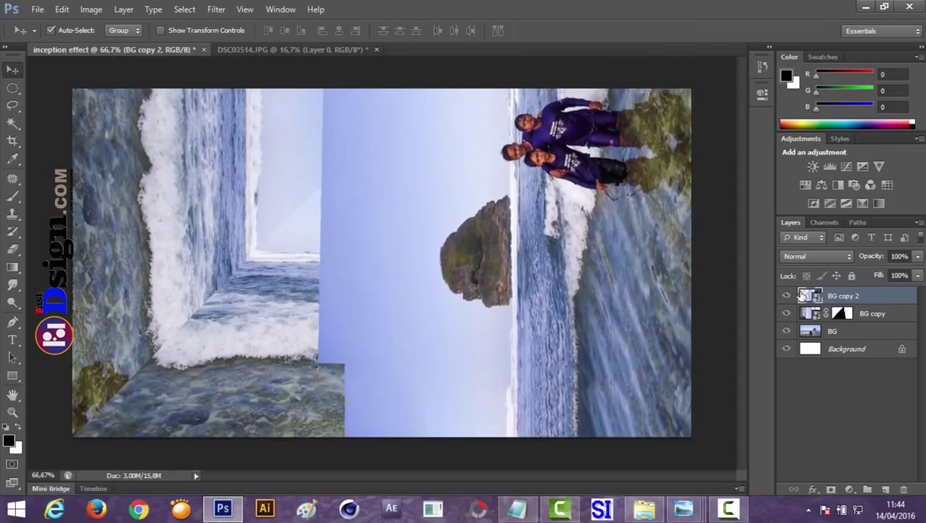
left_click_drag(871, 256, 856, 258)
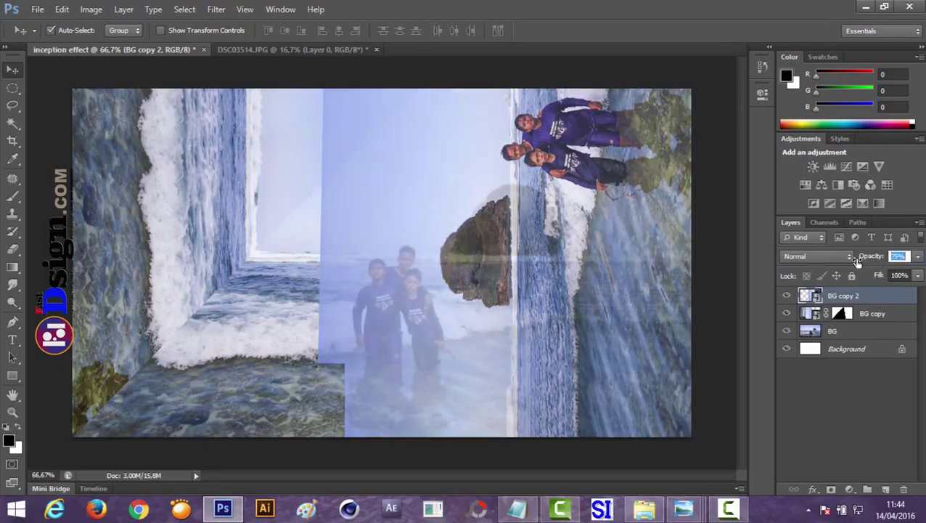
- Mask BG copy 2 with a diagonal Pen-path triangle and restore it to 100% opacity
left_click(13, 322)
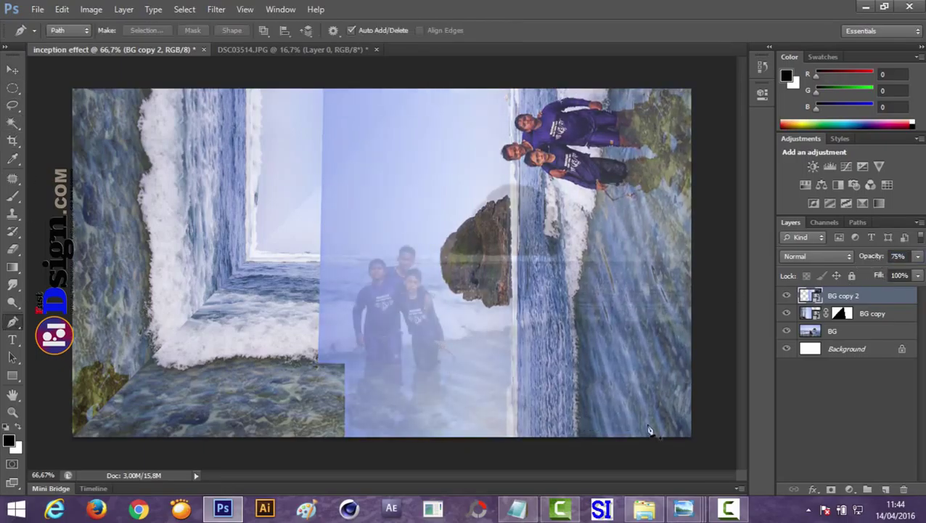
left_click(692, 439)
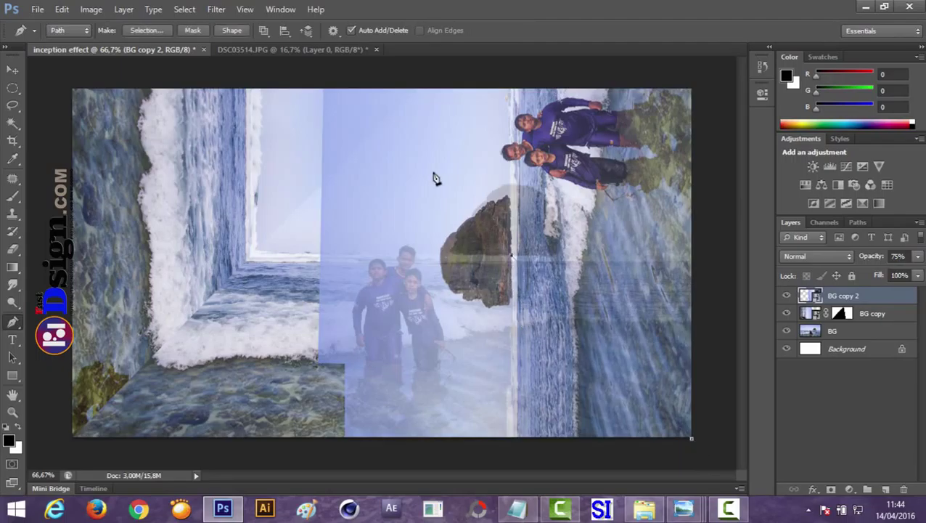
left_click(322, 79)
left_click(672, 450)
right_click(491, 338)
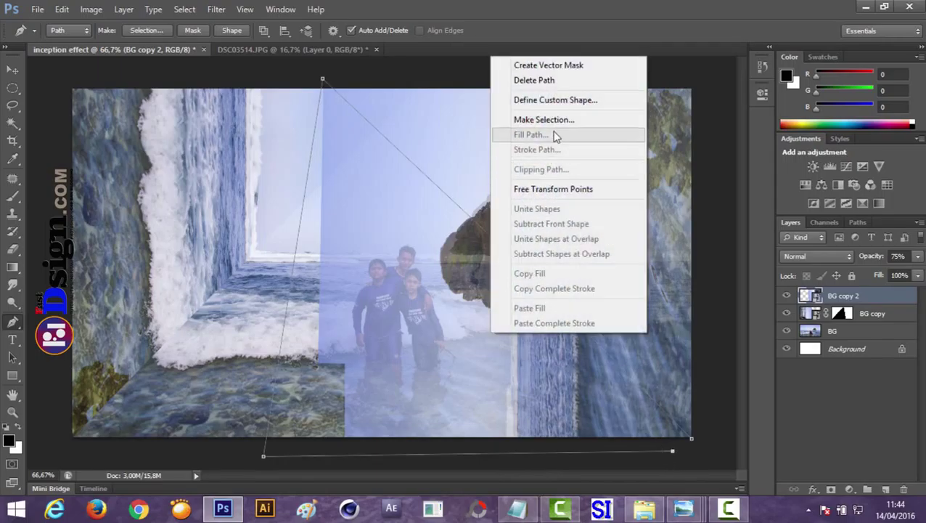
left_click(551, 118)
left_click(540, 151)
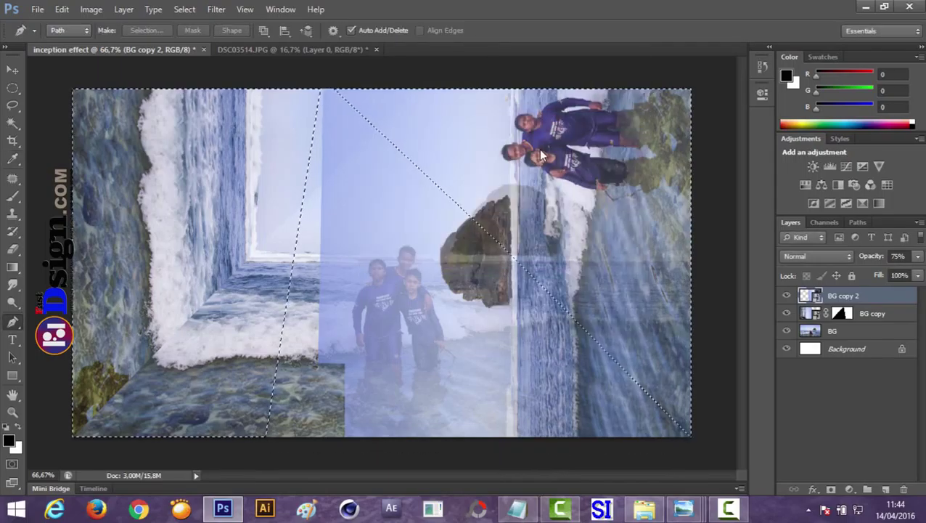
left_click(830, 490)
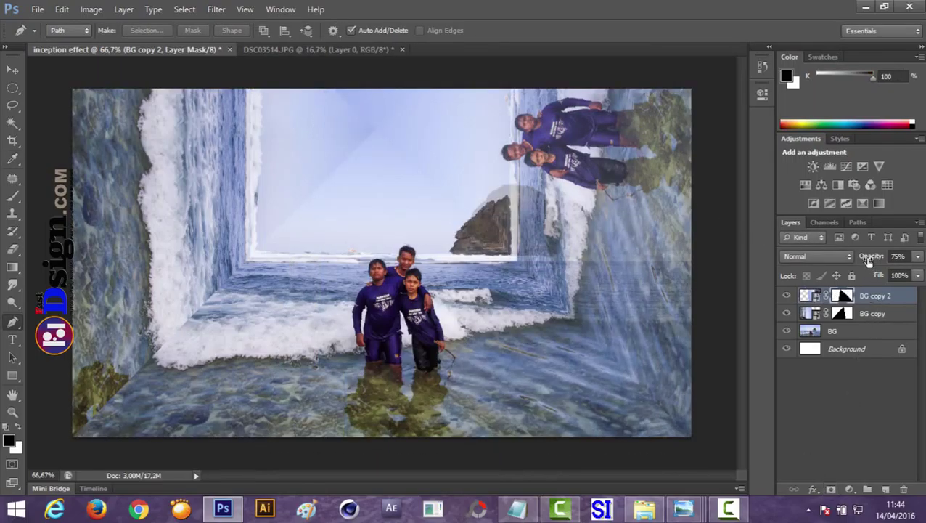
left_click_drag(869, 260, 921, 267)
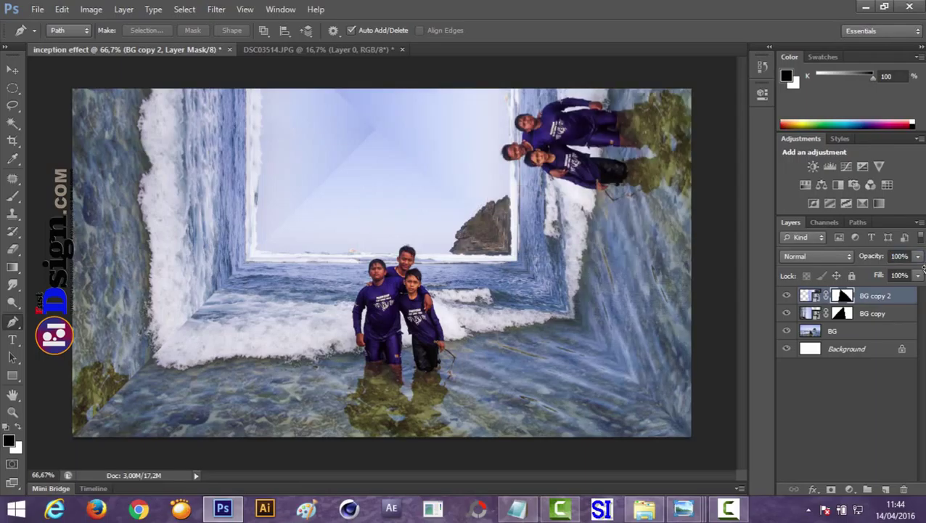
left_click(13, 69)
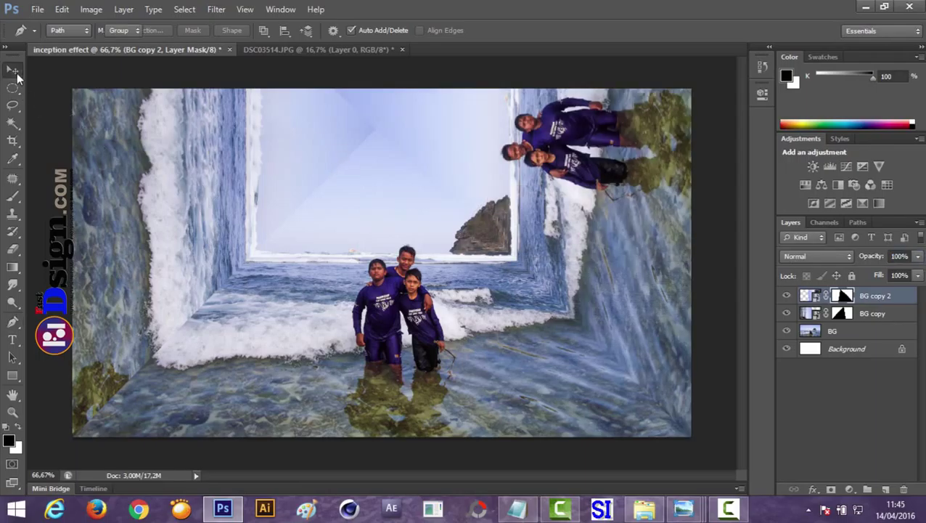
- Paint black on the wall mask over the sky with a large brush, lowering opacity to 38%
left_click(12, 196)
left_click_drag(226, 32, 461, 44)
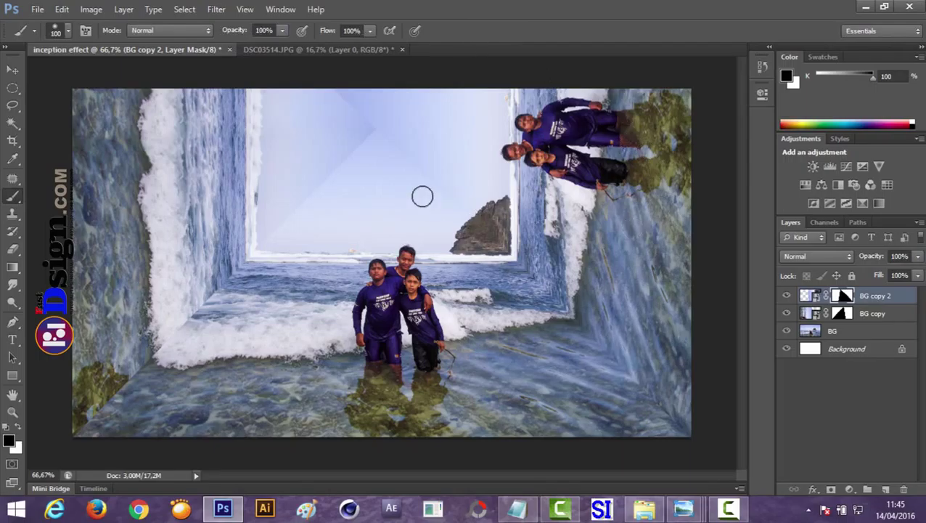
key("bracketright")
key("bracketright")
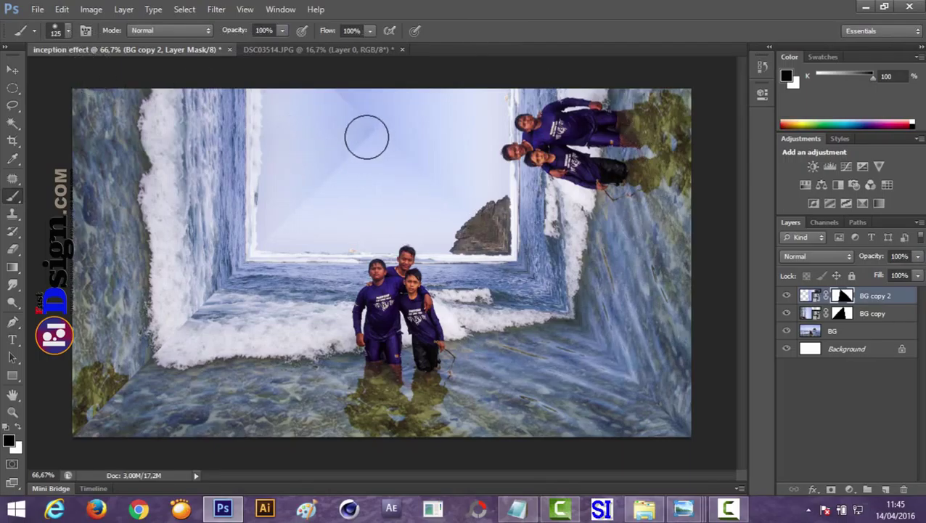
left_click_drag(408, 115, 416, 153)
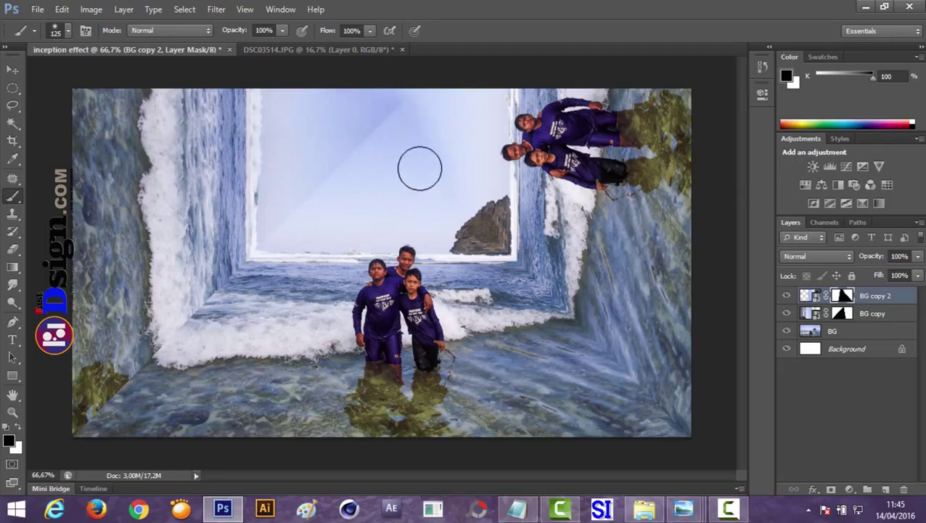
left_click_drag(234, 34, 226, 34)
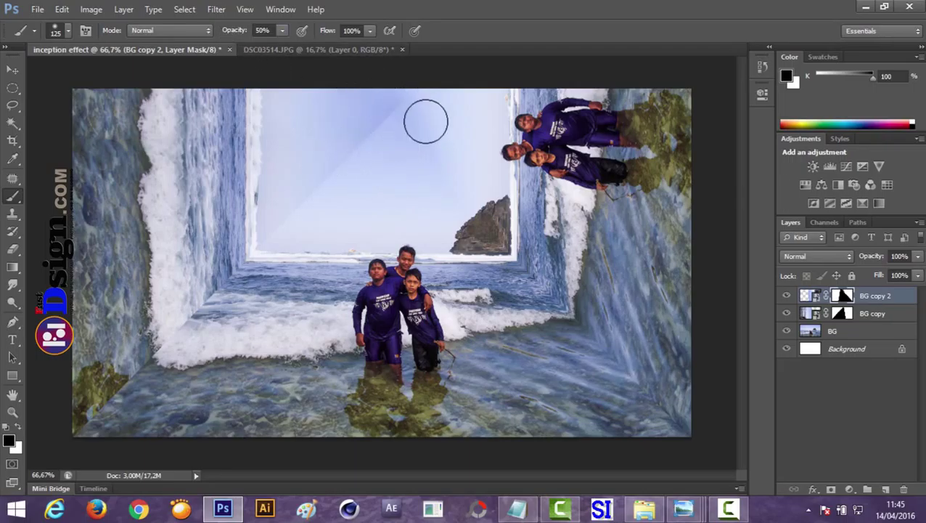
left_click_drag(236, 33, 221, 34)
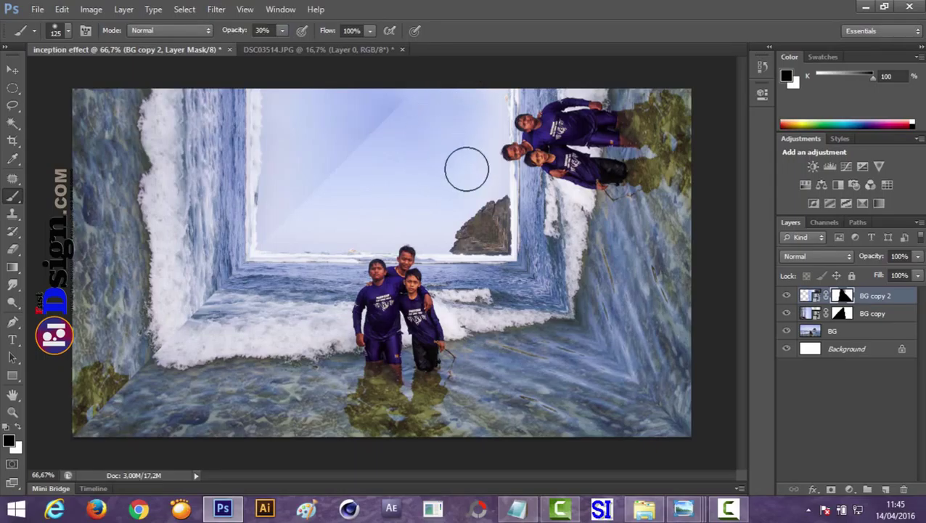
- Paint out the diagonal sky streak on the BG copy mask at 100% and 34% opacity
left_click(842, 321)
left_click_drag(230, 33, 401, 46)
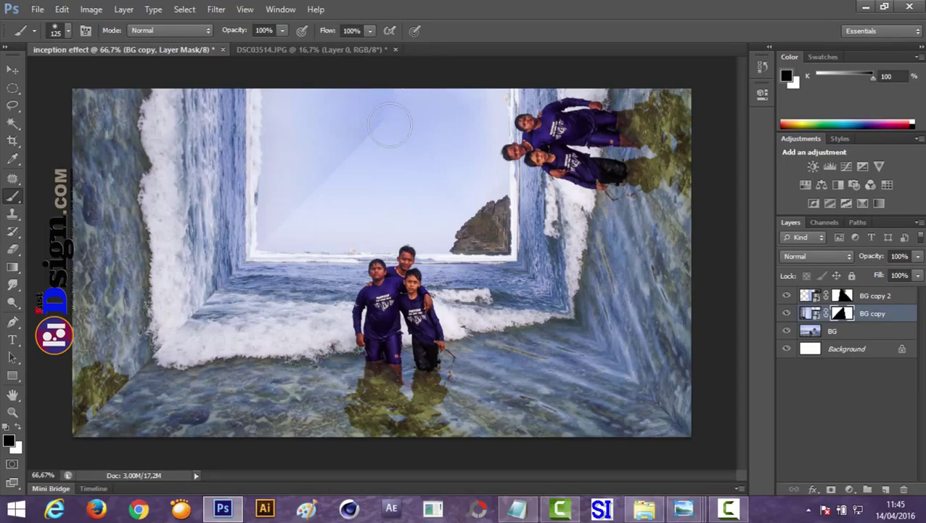
left_click_drag(378, 129, 305, 204)
left_click_drag(231, 33, 217, 34)
type("34")
key("Return")
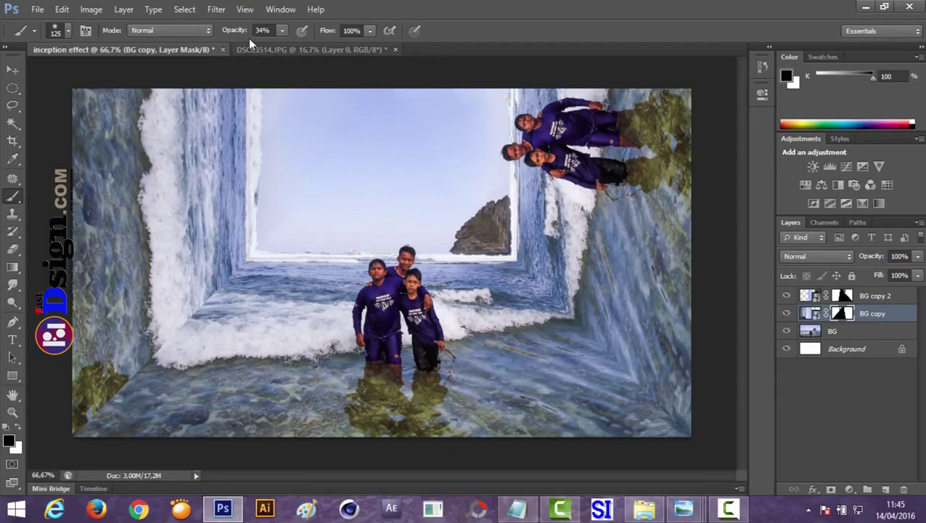
left_click_drag(235, 31, 407, 77)
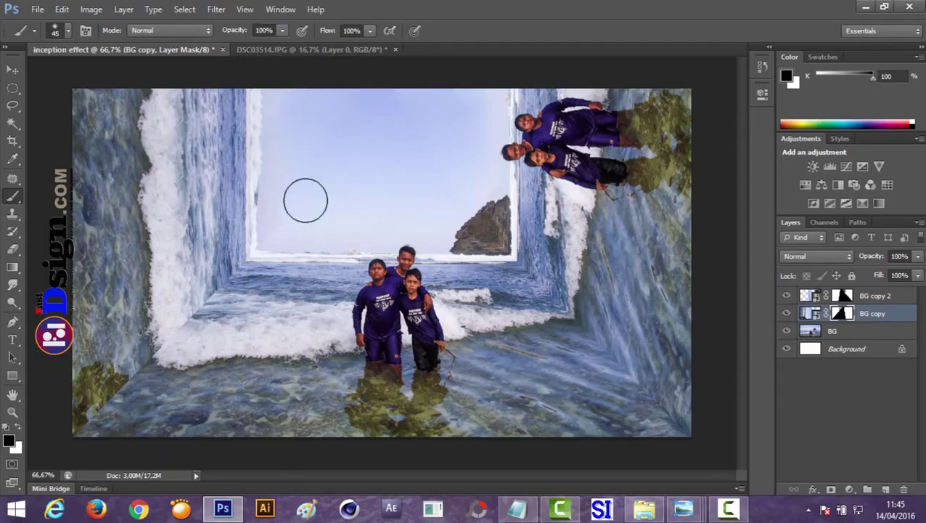
- Shrink the brush and touch up the BG copy 2 mask
key("bracketleft")
key("bracketleft")
key("bracketleft")
left_click(844, 296)
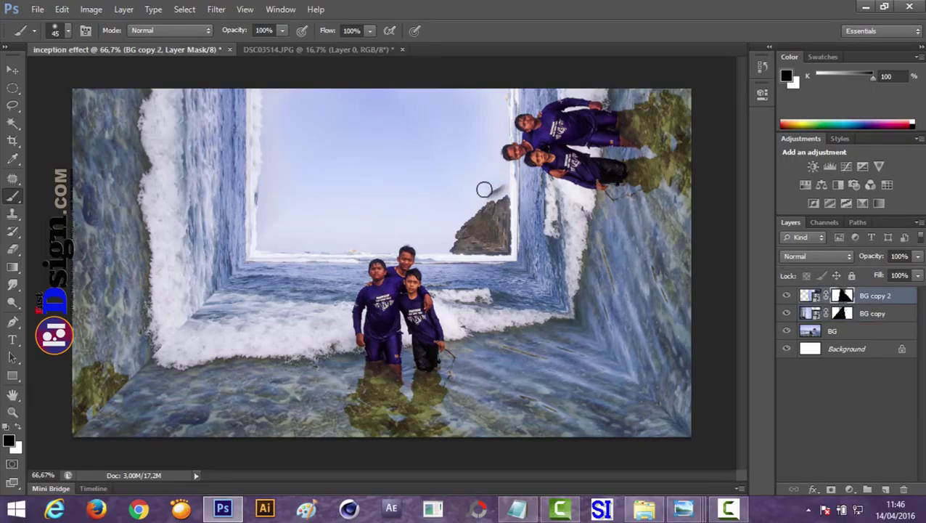
key("alt+bracketleft")
left_click(865, 298)
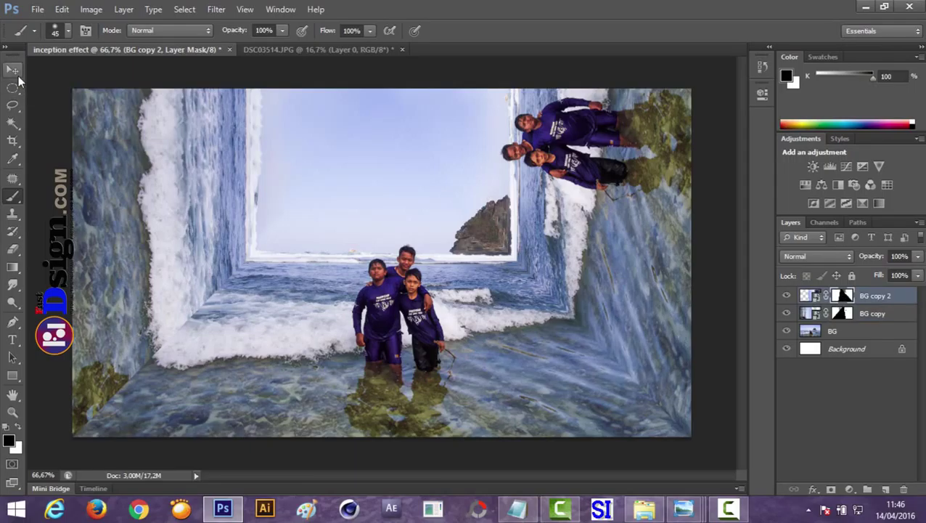
left_click(14, 71)
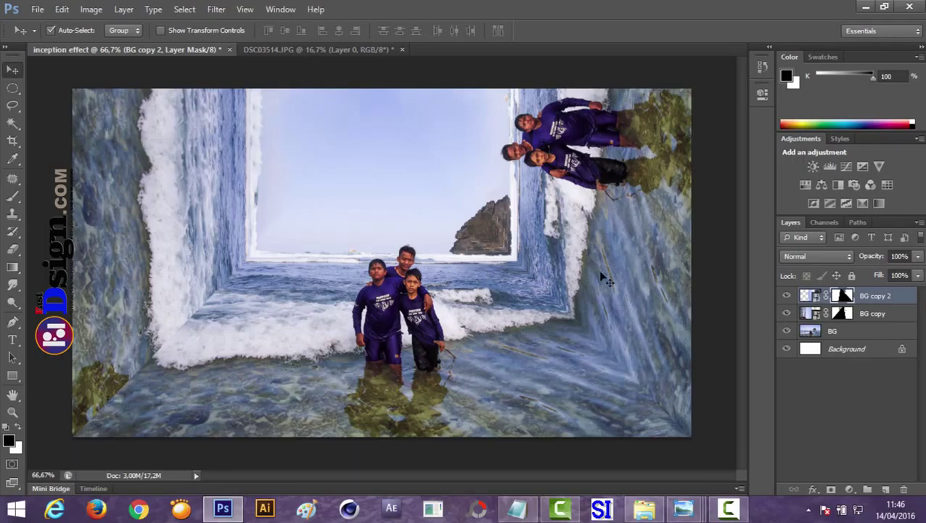
- Open the BG copy 2 smart object contents and lasso the three people
double_click(811, 298)
left_click(524, 227)
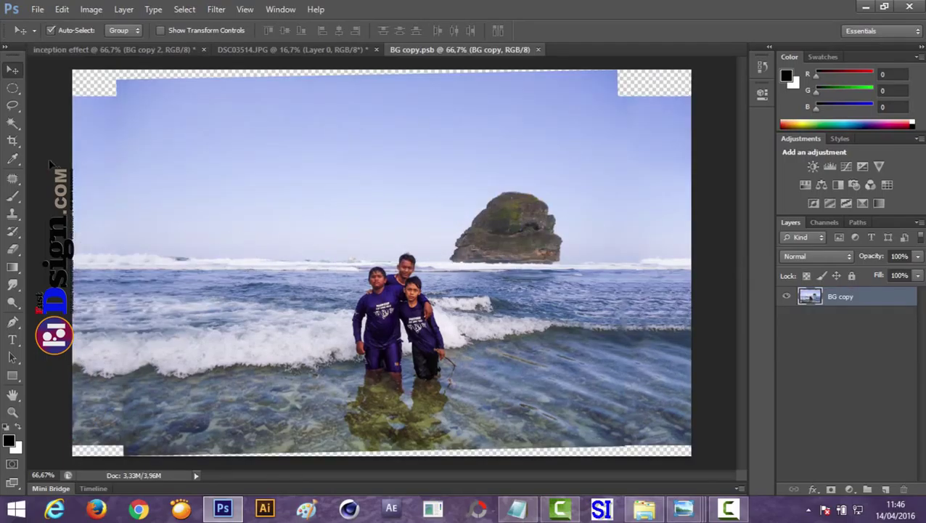
key("l")
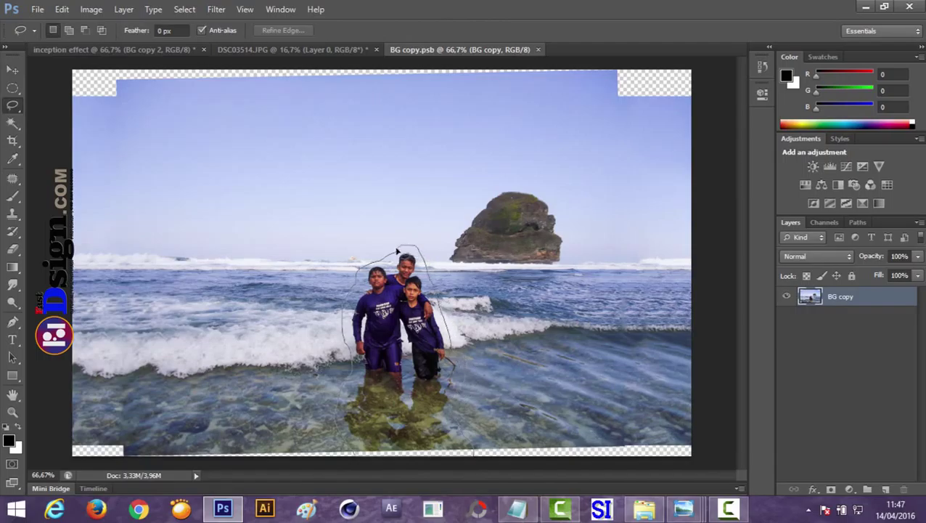
left_click_drag(397, 251, 400, 249)
- Content-aware fill the people away, then close and save the .psb source
left_click(62, 9)
left_click(113, 192)
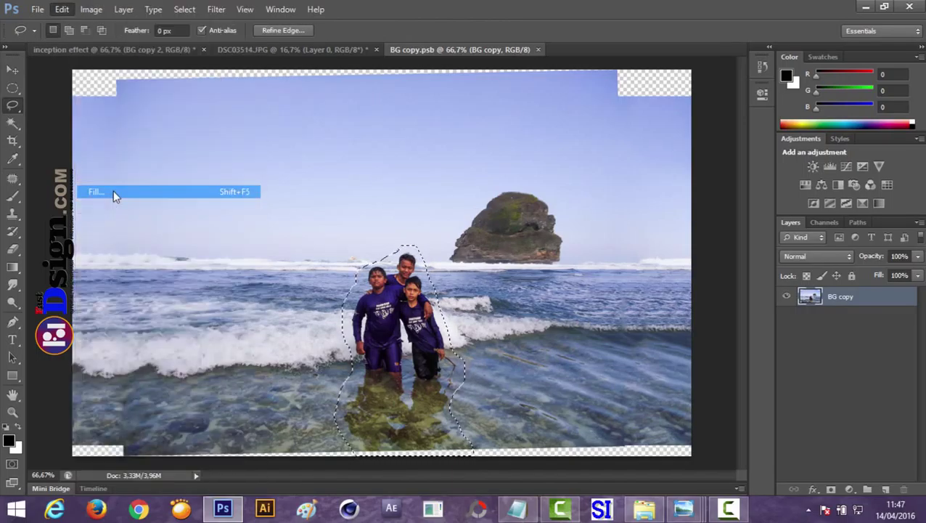
left_click(533, 142)
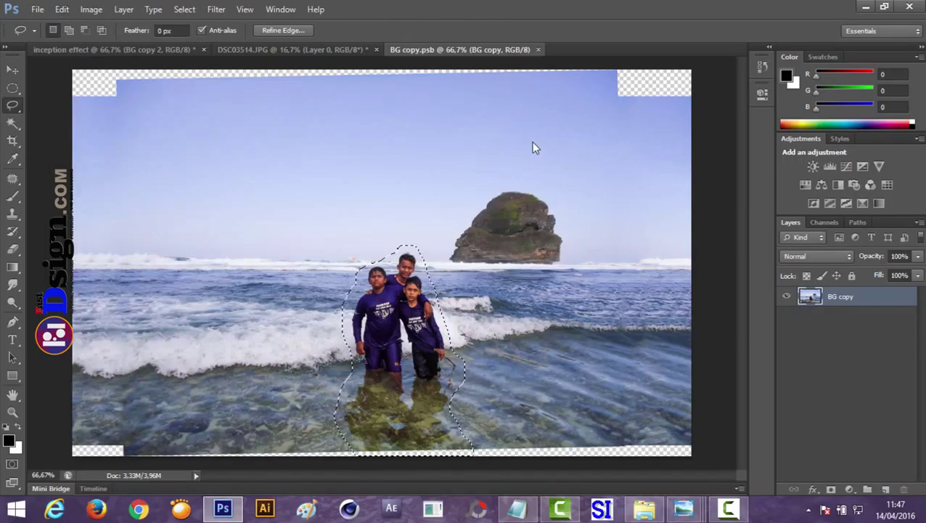
key("ctrl+d")
left_click(543, 49)
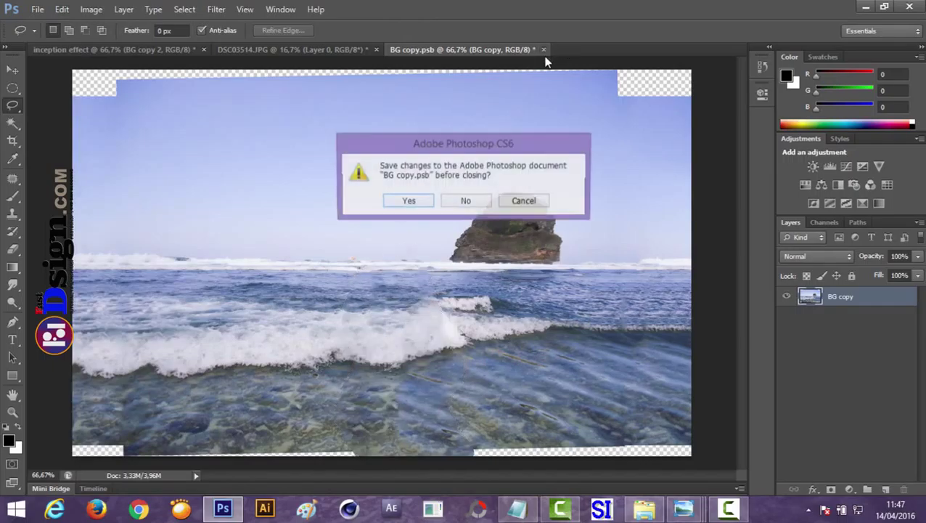
left_click(414, 203)
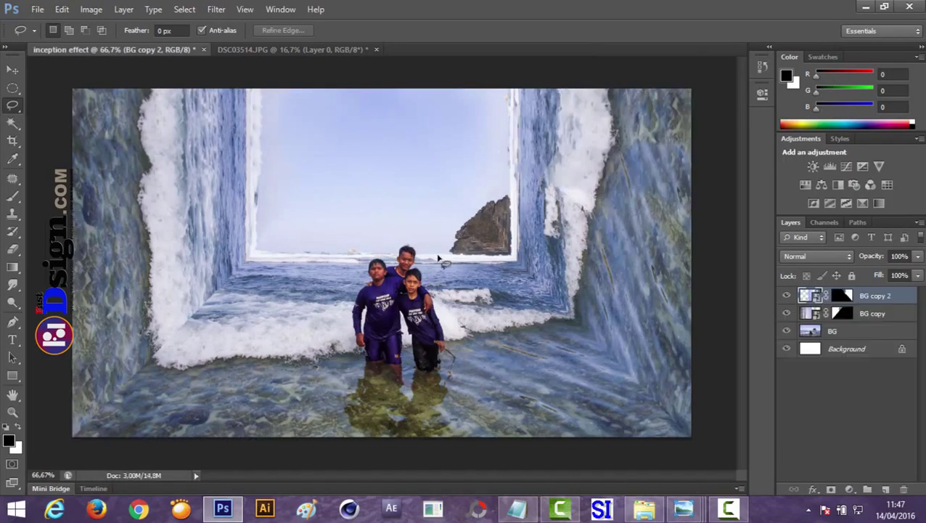
key("v")
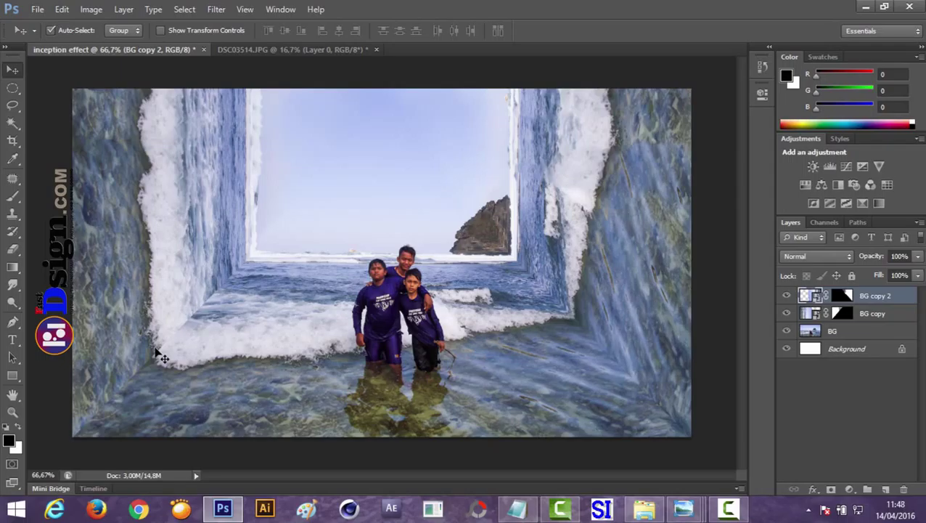
- Group BG copy and BG copy 2 into Group 1 and stack a merged Group 1 copy above it
left_click(814, 313)
left_click(810, 298)
left_click(813, 313, "shift")
key("ctrl+g")
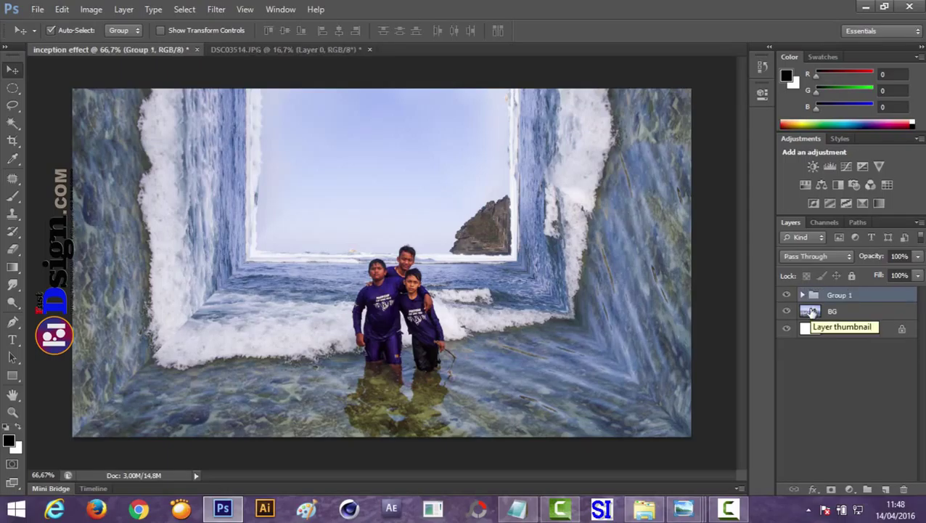
key("ctrl+j")
key("ctrl+e")
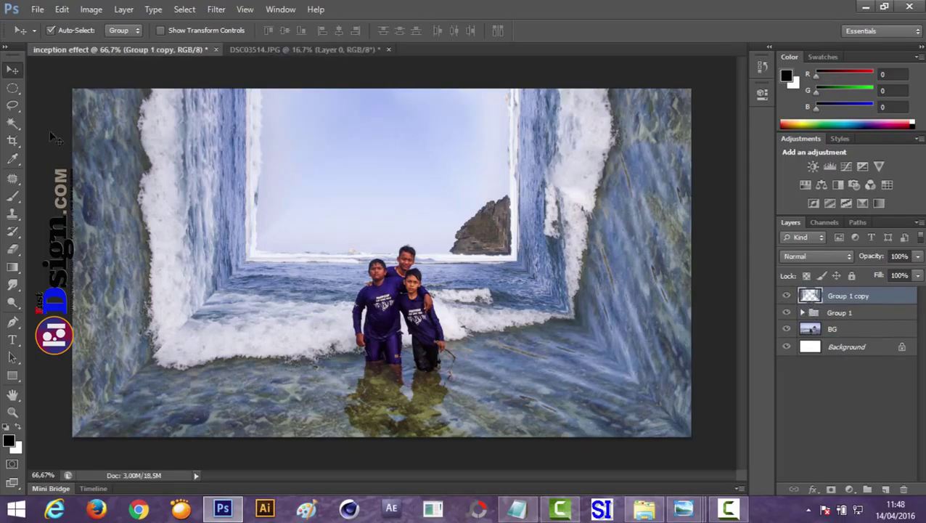
- Load the merged walls' outline as a selection and add a new layer named 'shad'
left_click(811, 296, "ctrl")
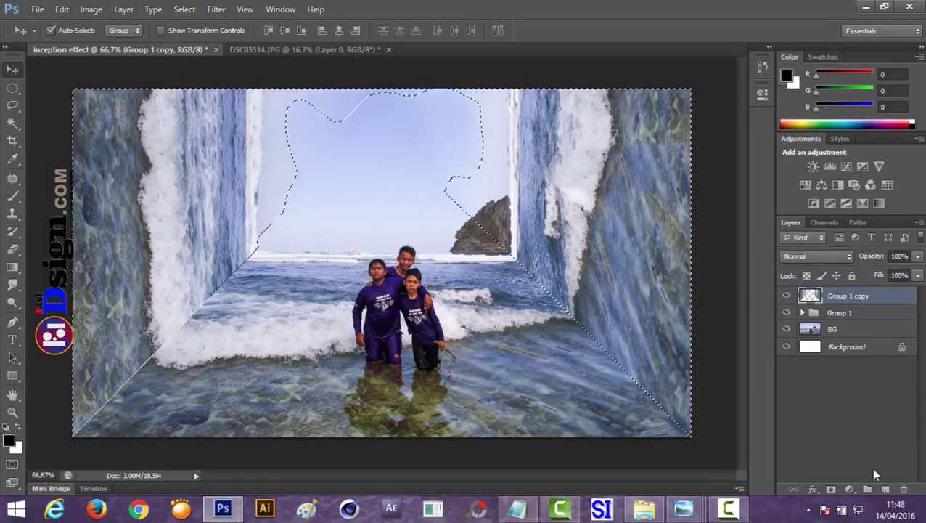
left_click(886, 489)
double_click(838, 296)
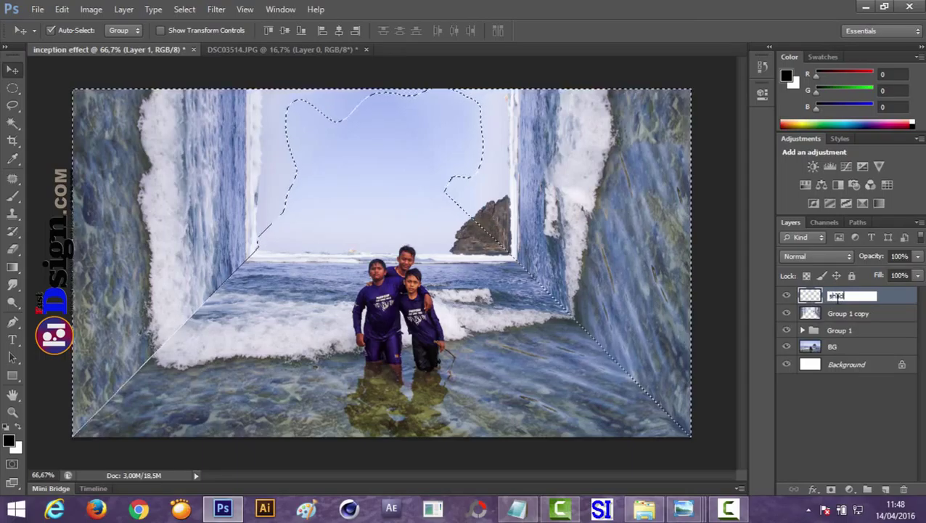
type("shad")
key("Return")
- Paint soft black shadow along both wall corners with a 150 px brush at 24% opacity
left_click(12, 196)
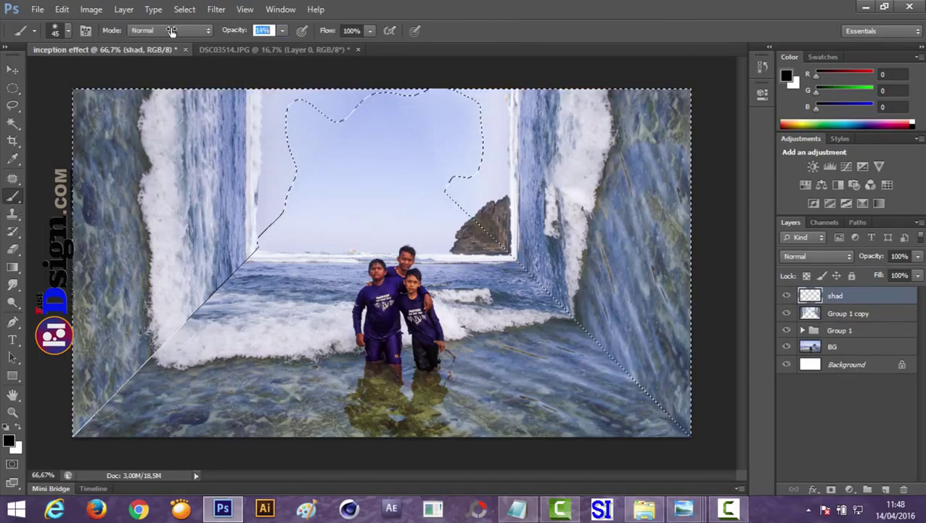
type("24")
key("Return")
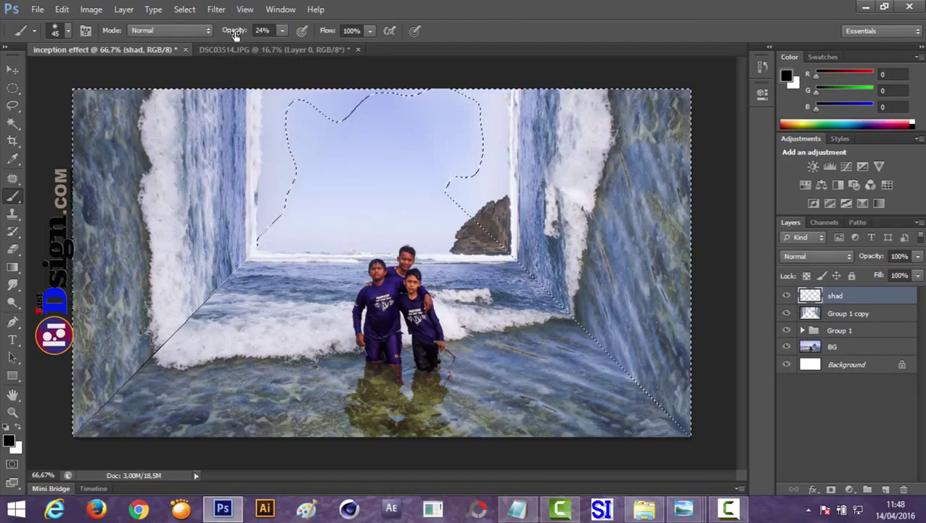
key("bracketright")
key("bracketright")
key("bracketright")
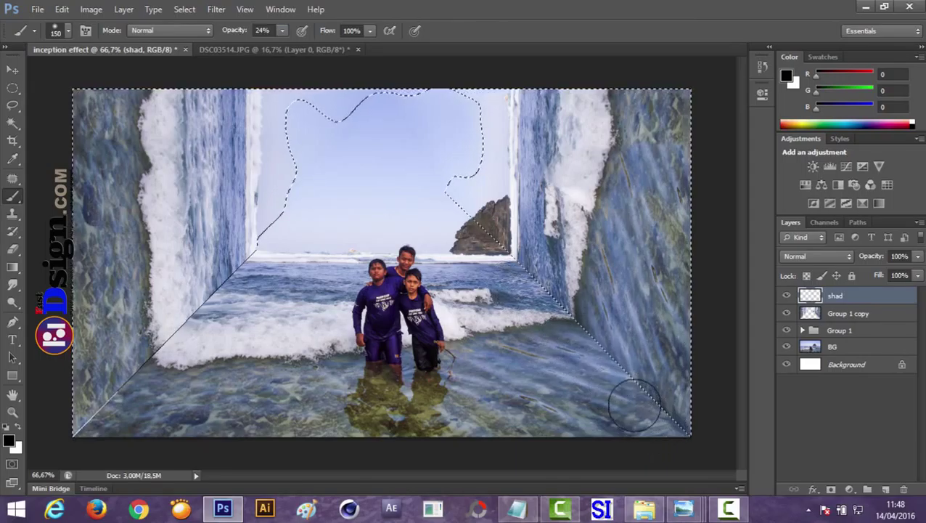
left_click_drag(586, 360, 514, 258)
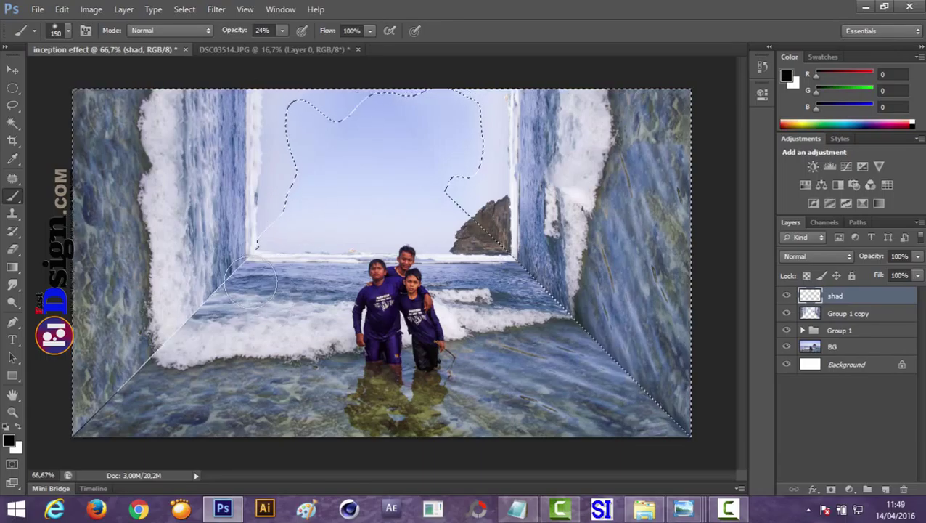
mouse_move(215, 329)
left_mouse_down()
mouse_move(157, 388)
mouse_move(271, 235)
left_mouse_up()
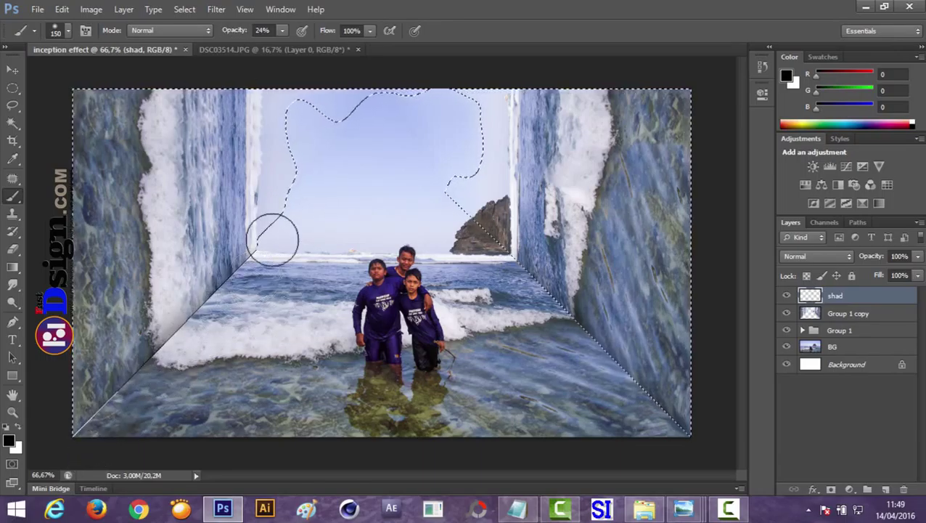
- Darken both walls' diagonal edges at 10% brush opacity, then deselect
left_click_drag(238, 34, 226, 30)
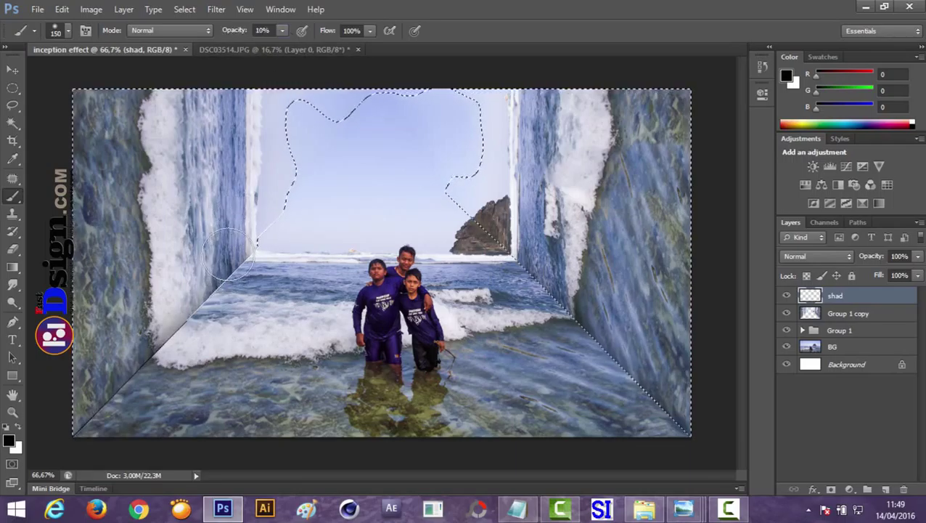
left_click_drag(185, 301, 87, 383)
left_click_drag(523, 246, 688, 420)
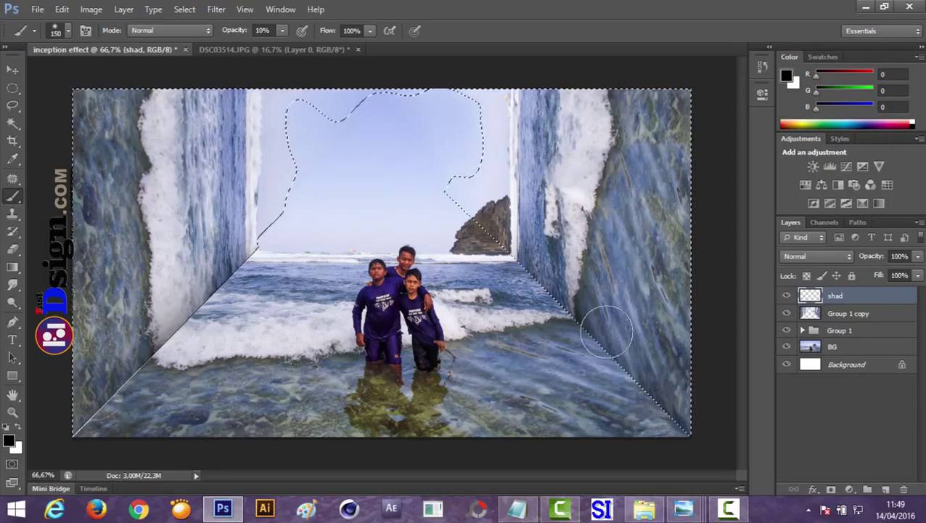
left_click(13, 69)
key("ctrl+d")
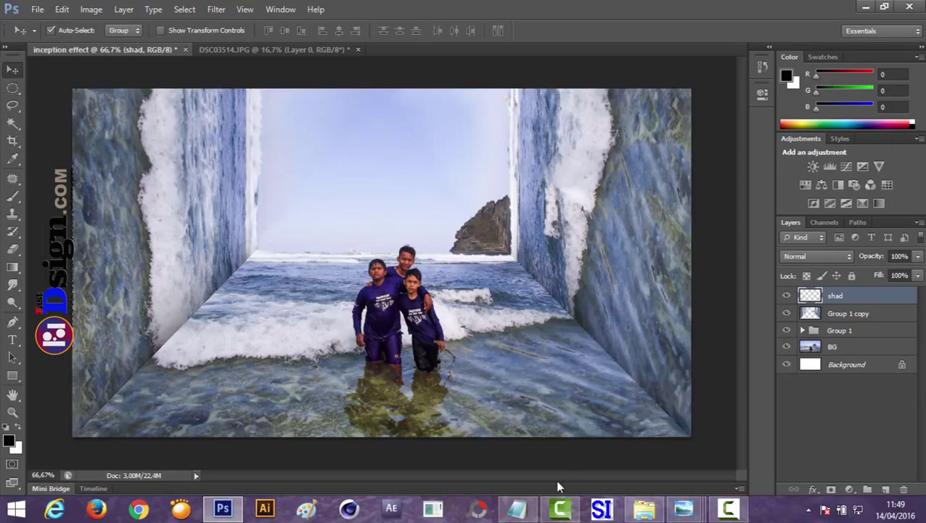
- Reload the walls' outline as a selection and add a second layer named 'shad2'
left_click(812, 315, "ctrl")
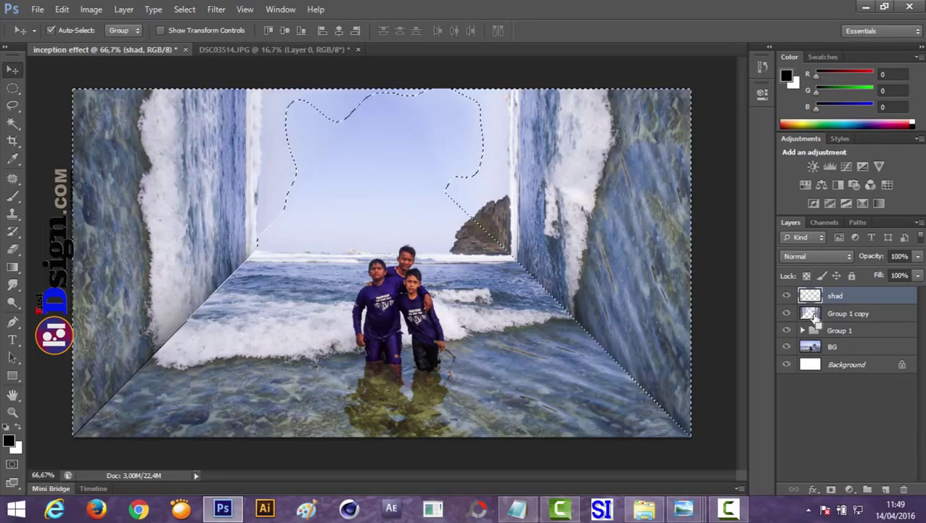
left_click(887, 489)
double_click(836, 295)
type("shad2")
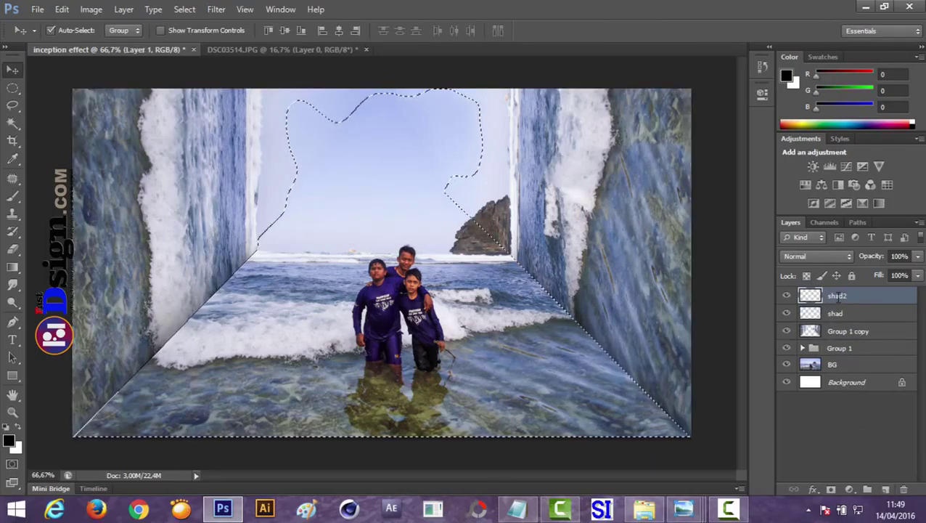
key("Return")
- Brush shadow along the left and right floor edges at 23%, then fainter passes at 8%, and deselect
key("b")
left_click_drag(227, 32, 237, 32)
left_click_drag(235, 270, 90, 410)
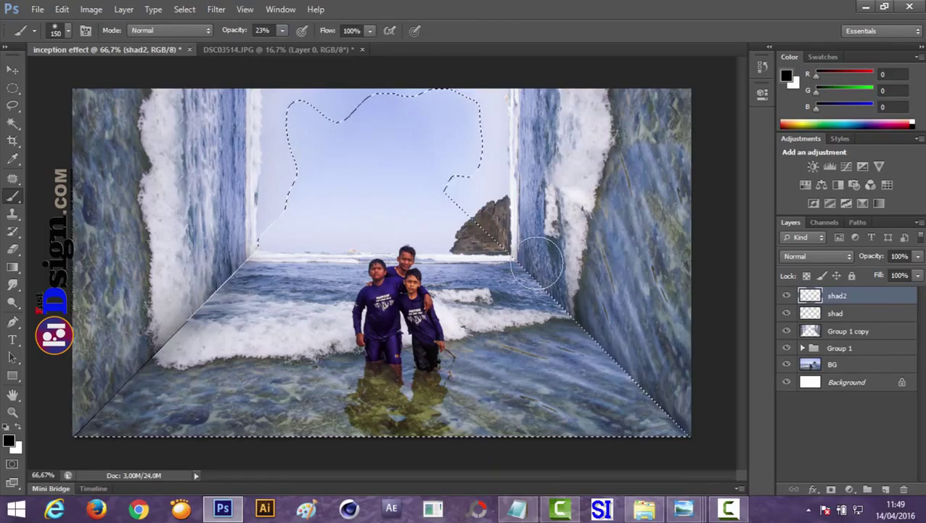
left_click_drag(516, 254, 679, 423)
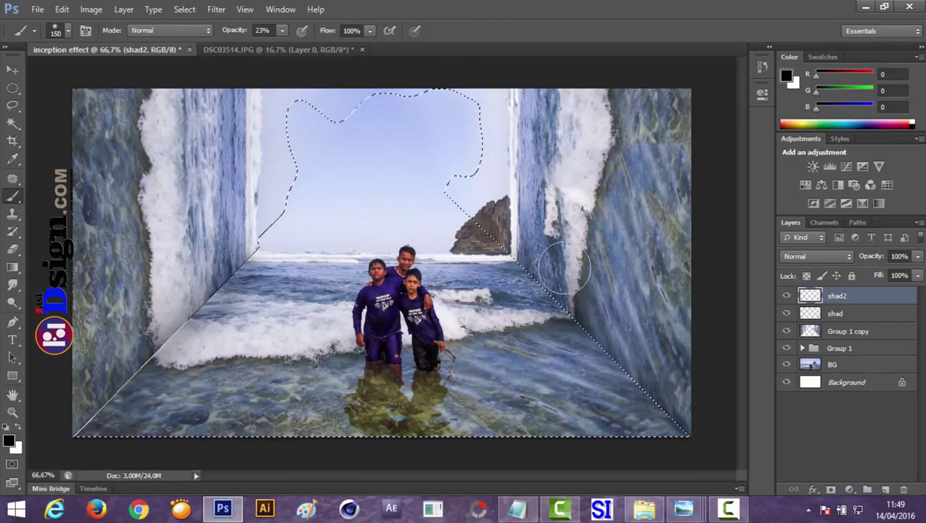
left_click_drag(528, 238, 621, 351)
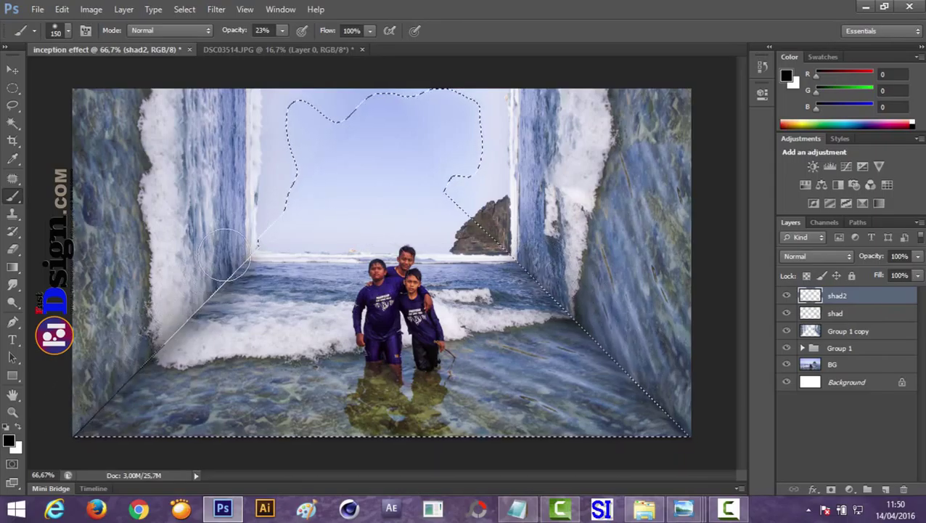
left_click_drag(237, 35, 226, 34)
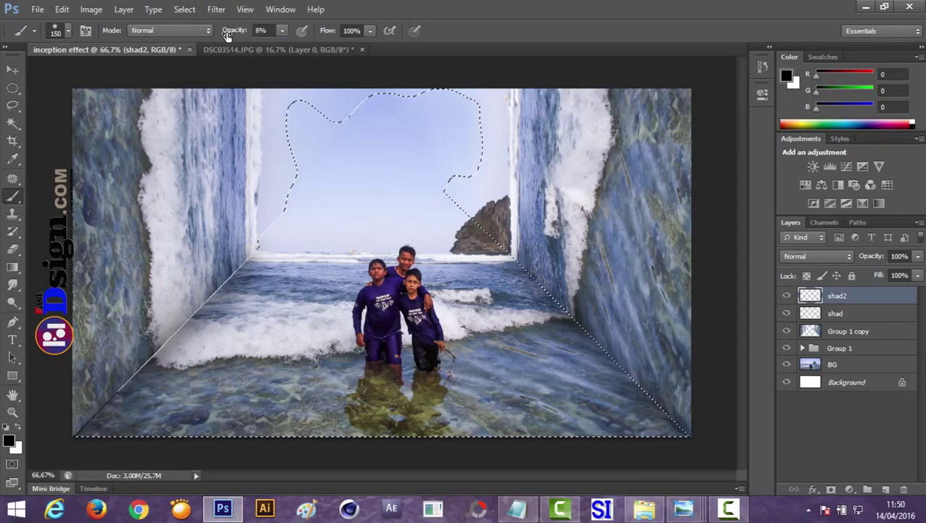
left_click_drag(244, 271, 114, 423)
mouse_move(543, 264)
left_mouse_down()
mouse_move(585, 330)
mouse_move(691, 448)
left_mouse_up()
key("ctrl+d")
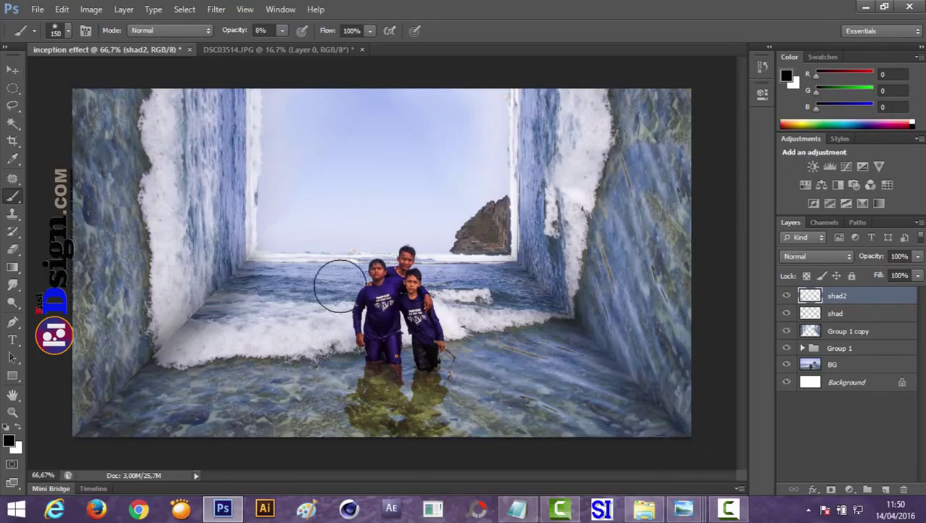
- Reselect, then paint darker shadow along both wall-floor edges with a size 50 brush and deselect
key("ctrl+shift+d")
key("bracketleft")
key("bracketleft")
key("bracketleft")
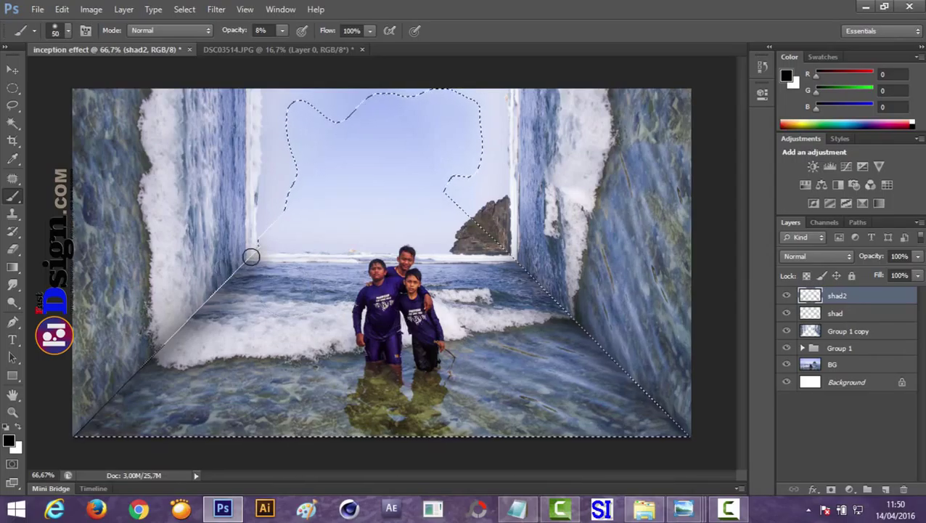
left_click_drag(252, 254, 131, 372)
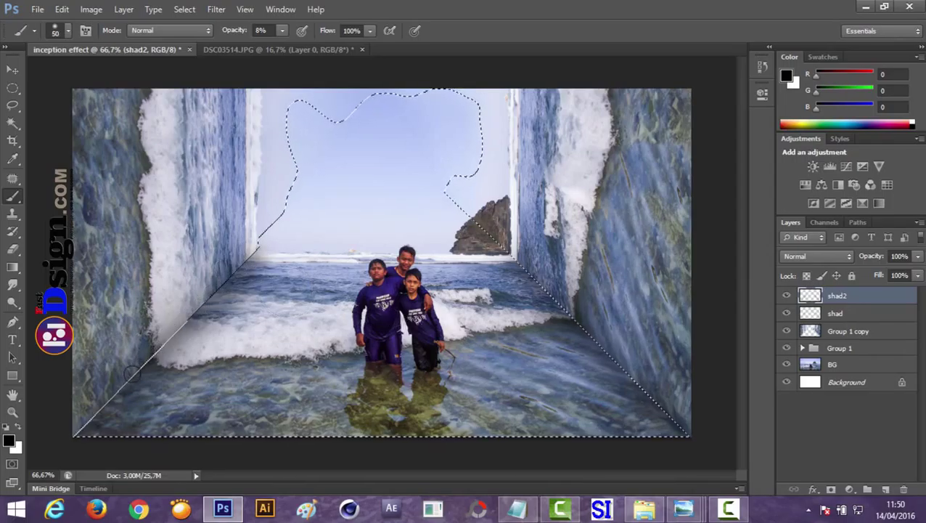
left_click_drag(528, 271, 662, 411)
key("ctrl+d")
- Lower the shad2 layer to 92% opacity and slightly reduce the shad layer's opacity
left_click(12, 69)
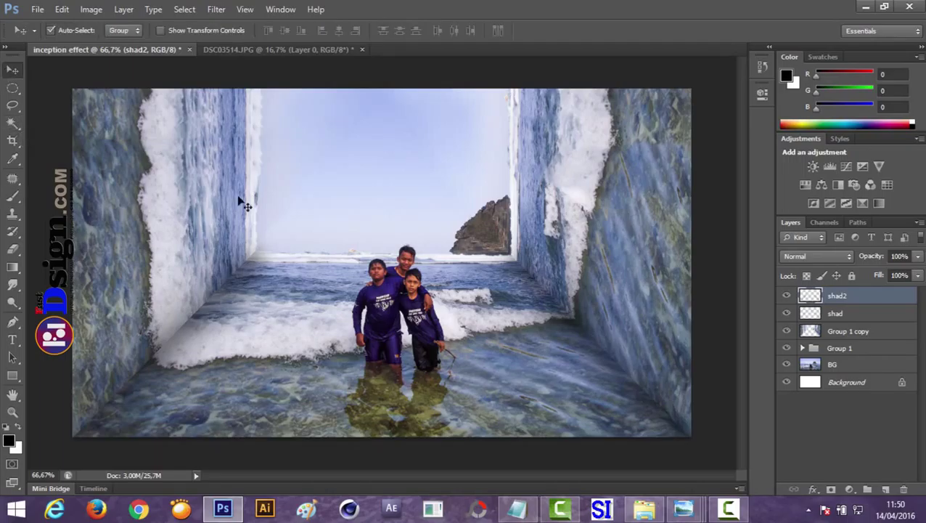
left_click_drag(871, 258, 865, 260)
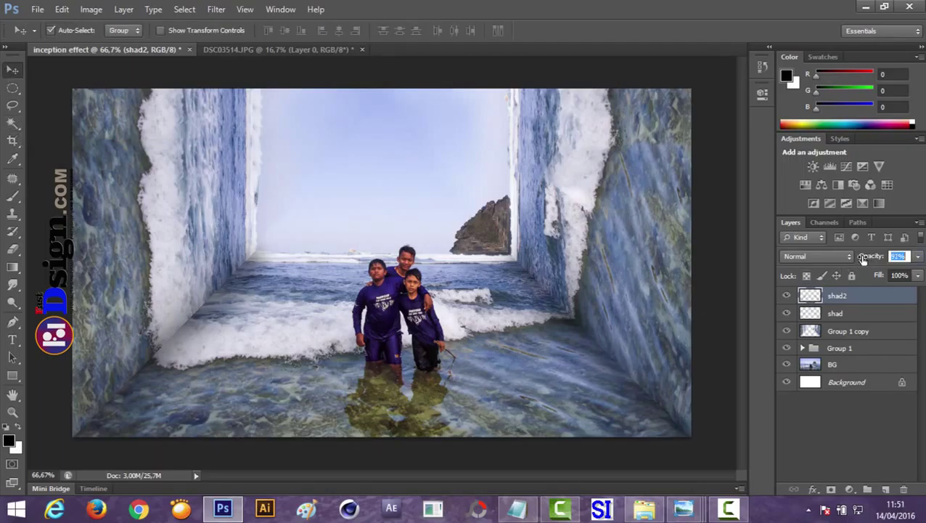
key("Return")
key("alt+bracketleft")
left_click_drag(872, 257, 865, 261)
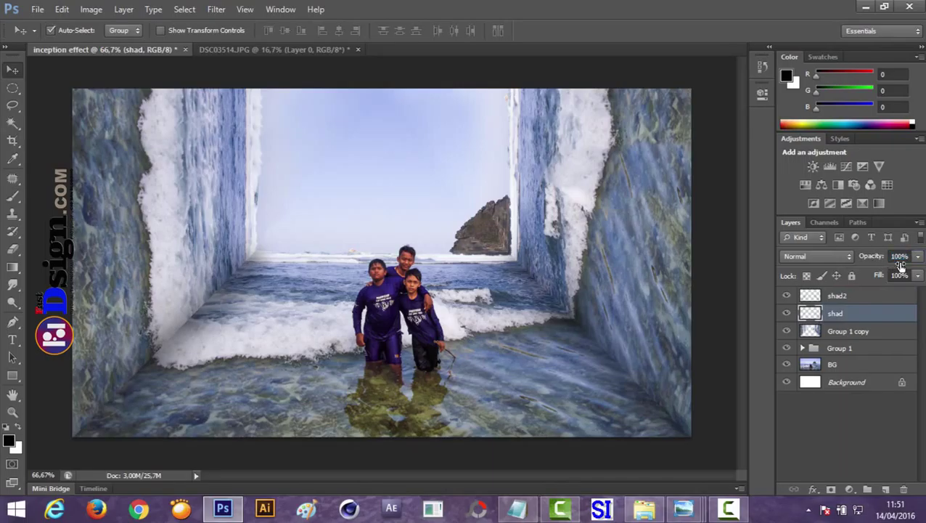
- Fade part of the shad2 shadow with the Eraser at about 40%, 31% and 19% strength
left_click(811, 296)
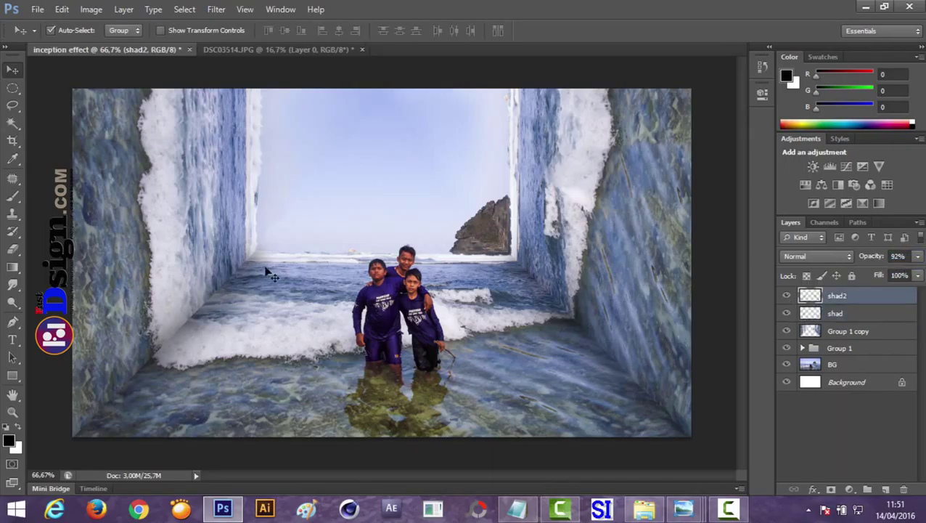
left_click(12, 249)
left_click_drag(177, 36, 177, 36)
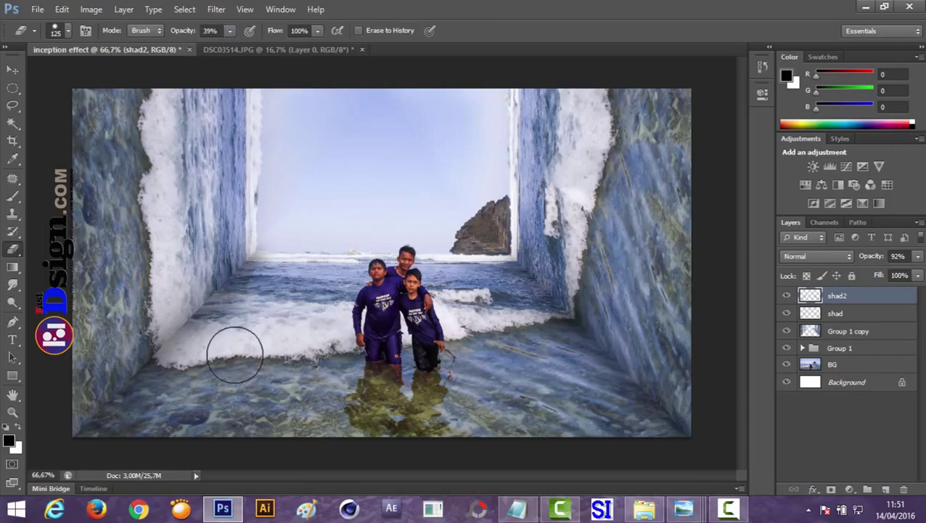
left_click_drag(184, 33, 176, 34)
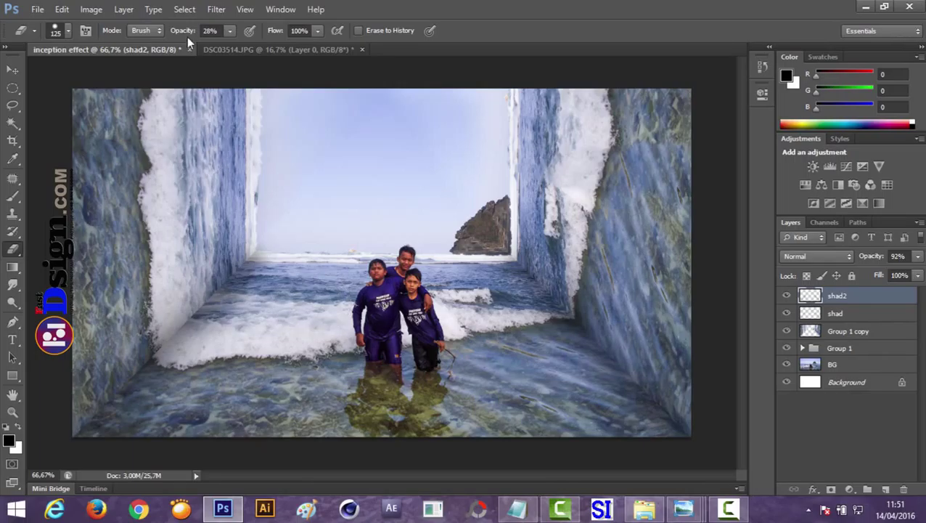
left_click_drag(190, 34, 179, 34)
- Inspect the Group 1 copy and Group 1 layers, then reselect shad2 and open the adjustment layer menu
key("v")
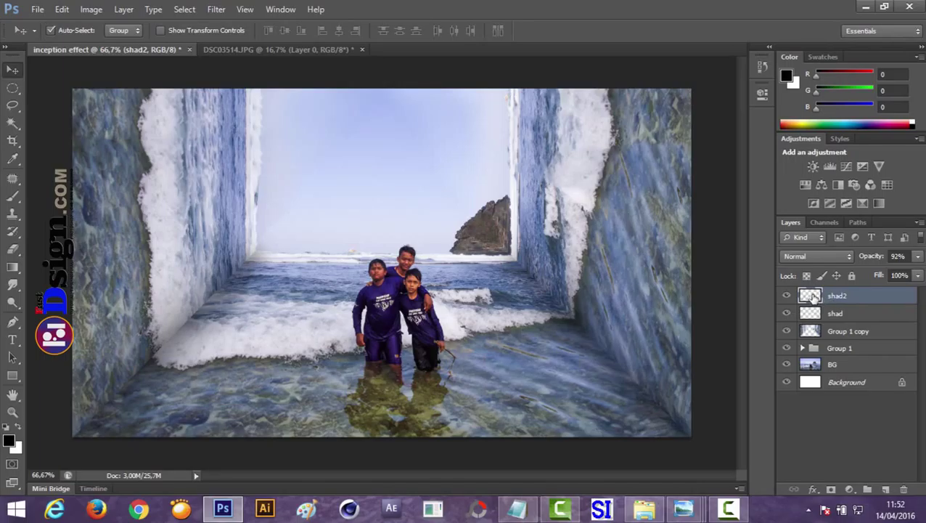
left_click(810, 332)
left_click(814, 349)
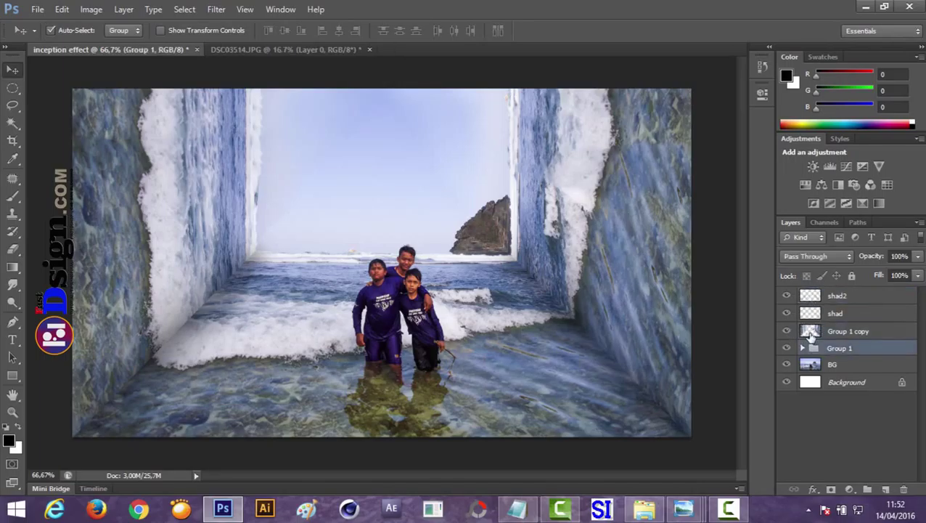
left_click(811, 332)
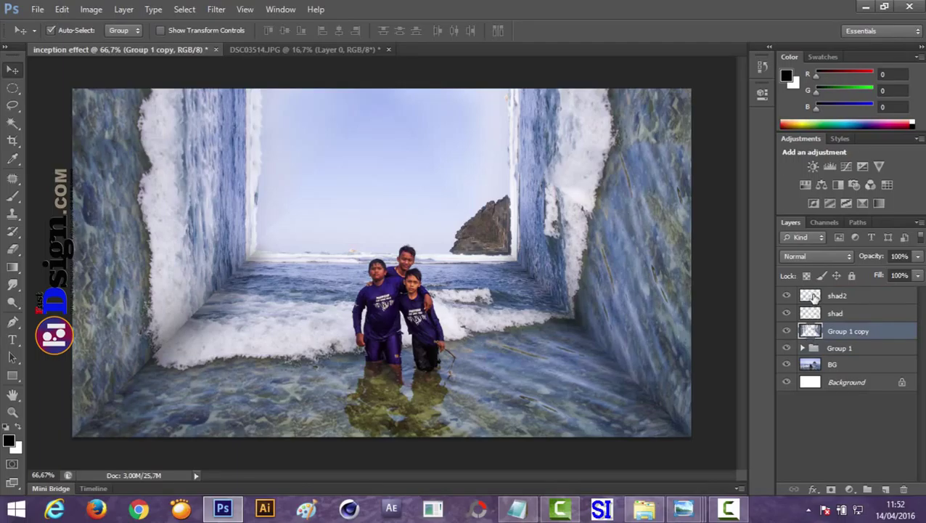
left_click(811, 295)
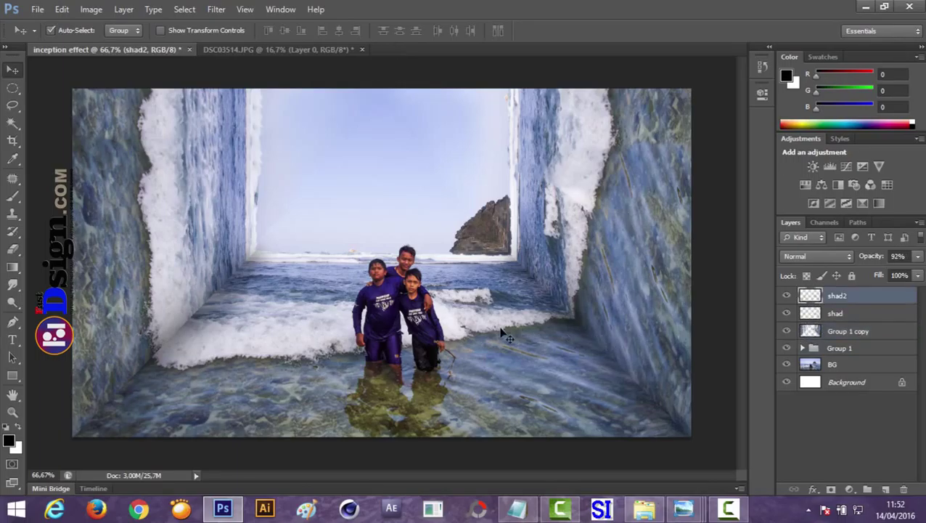
left_click(852, 490)
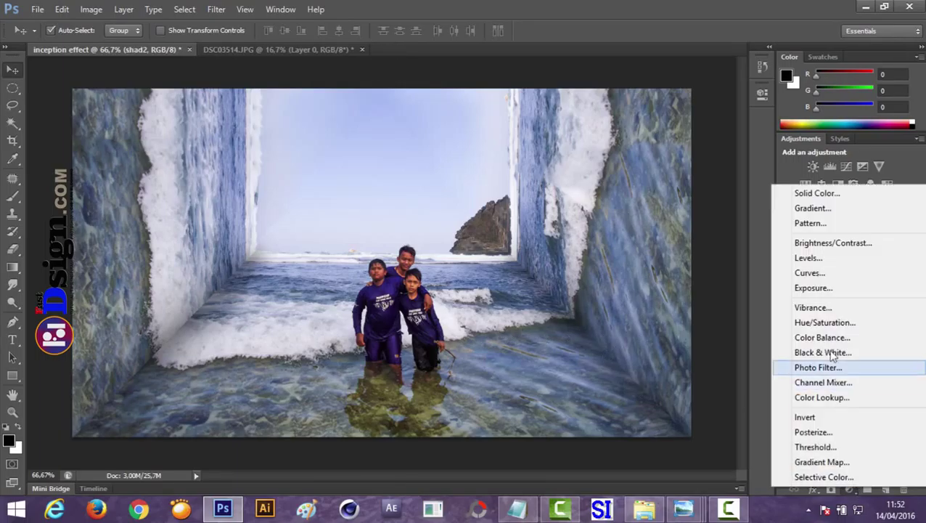
- Add a Levels adjustment with input levels 13, 0.91 and 234 for stronger contrast
left_click(813, 269)
left_click_drag(581, 225, 587, 230)
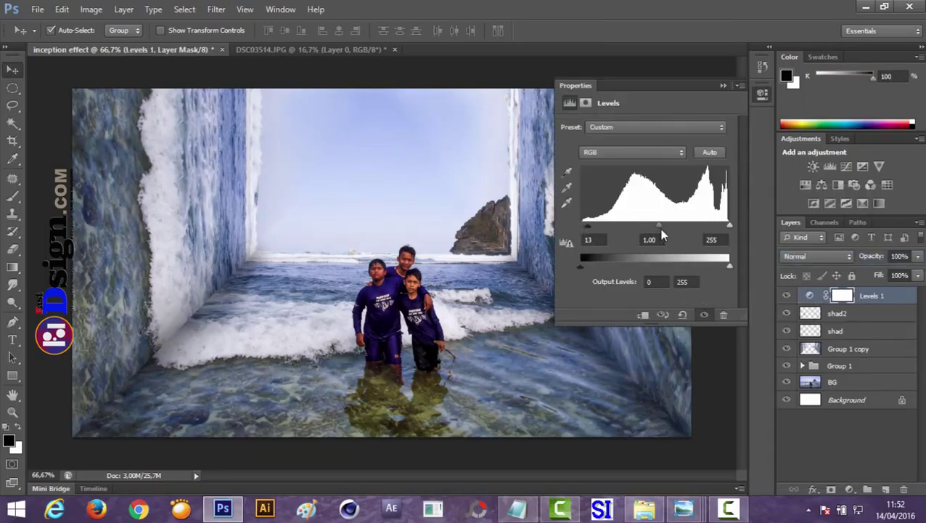
left_click_drag(655, 225, 659, 226)
left_click_drag(729, 226, 718, 229)
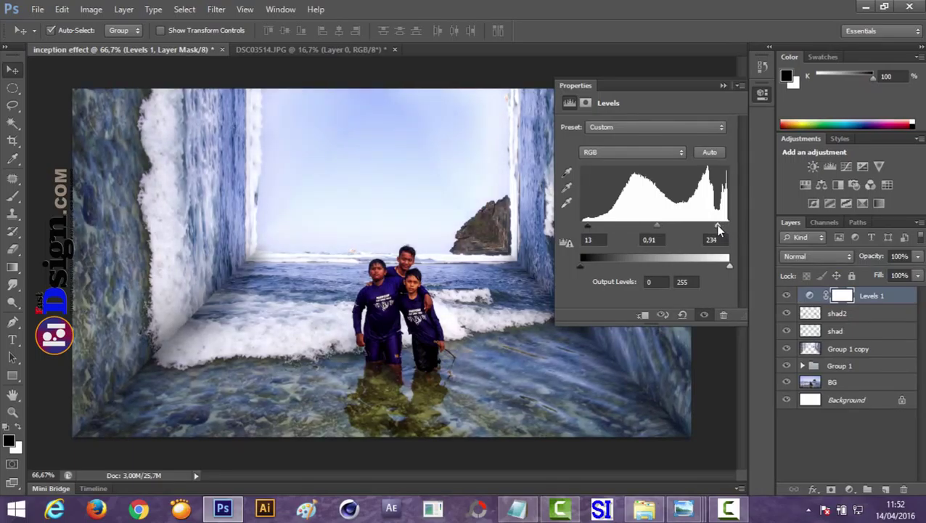
left_click(723, 85)
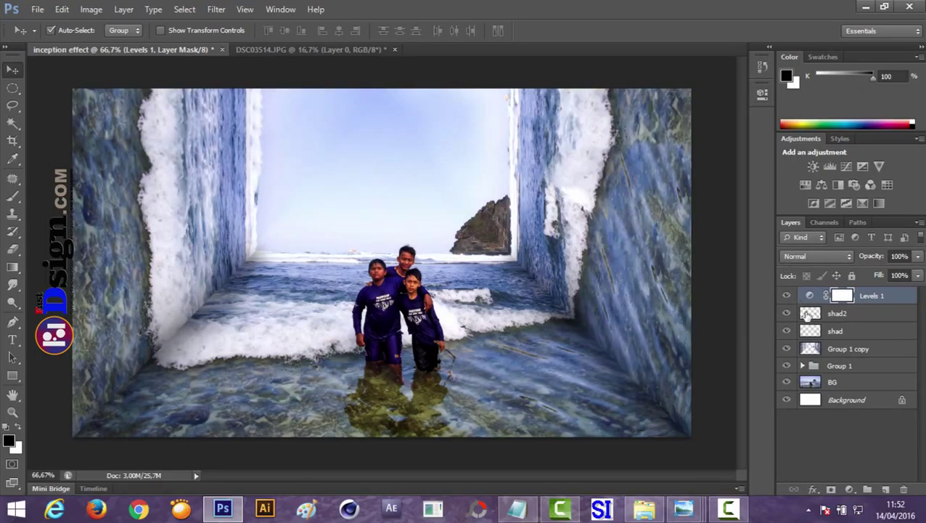
- Add a Color Balance layer, tweak the Midtones, and set Shadows to -11, -2, -1
left_click(849, 488)
left_click(822, 334)
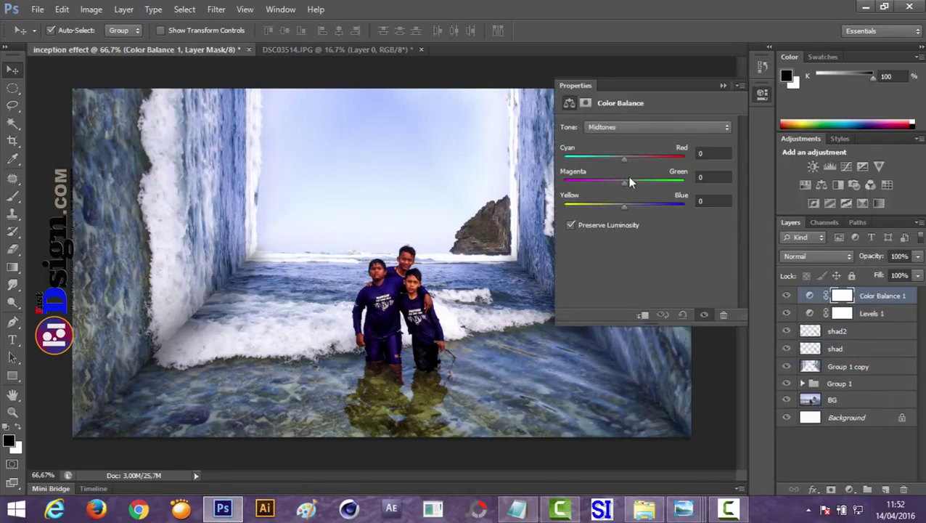
left_click_drag(622, 158, 626, 157)
mouse_move(624, 206)
left_mouse_down()
mouse_move(619, 182)
mouse_move(628, 209)
left_mouse_up()
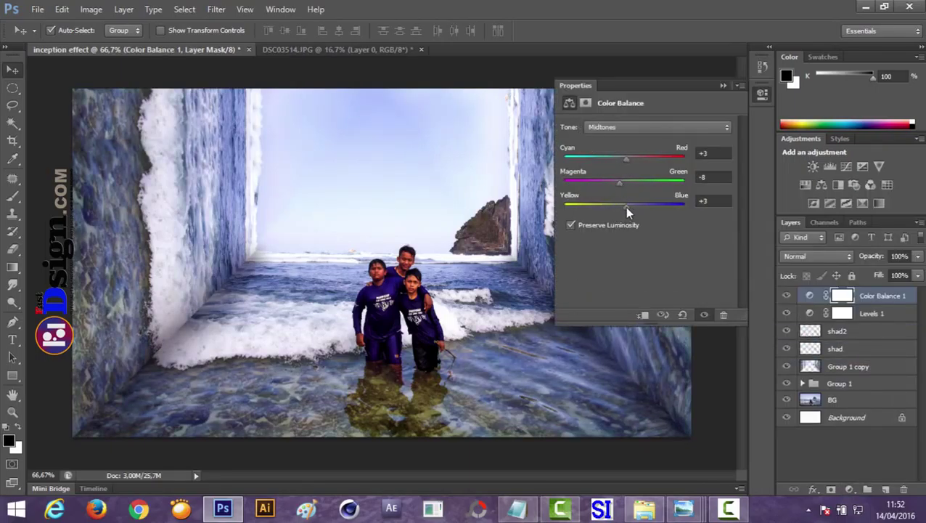
left_click(664, 128)
left_click(639, 139)
left_click_drag(623, 207, 617, 207)
left_click_drag(623, 159, 626, 211)
- Push the Color Balance Highlights +9 toward blue, then select the shad2 layer
left_click(689, 127)
left_click(646, 165)
left_click_drag(624, 207, 630, 208)
left_click(723, 85)
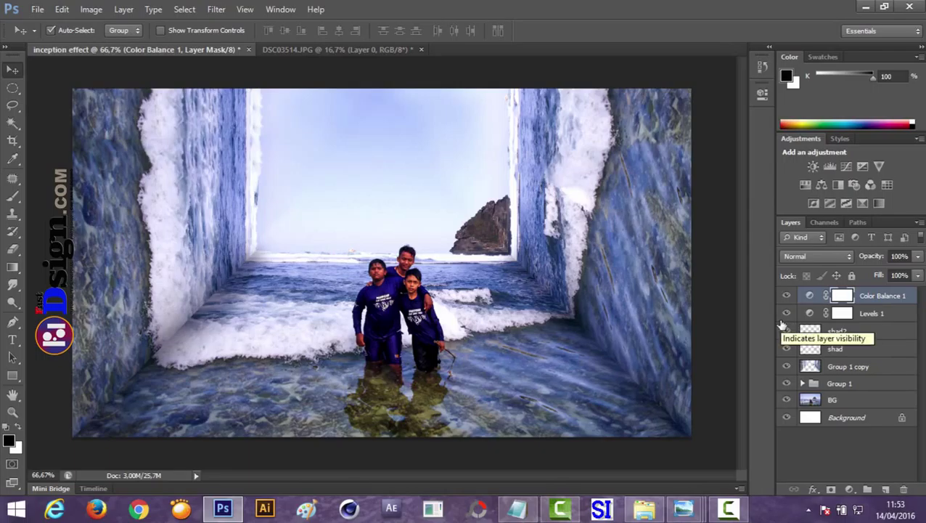
left_click(807, 330)
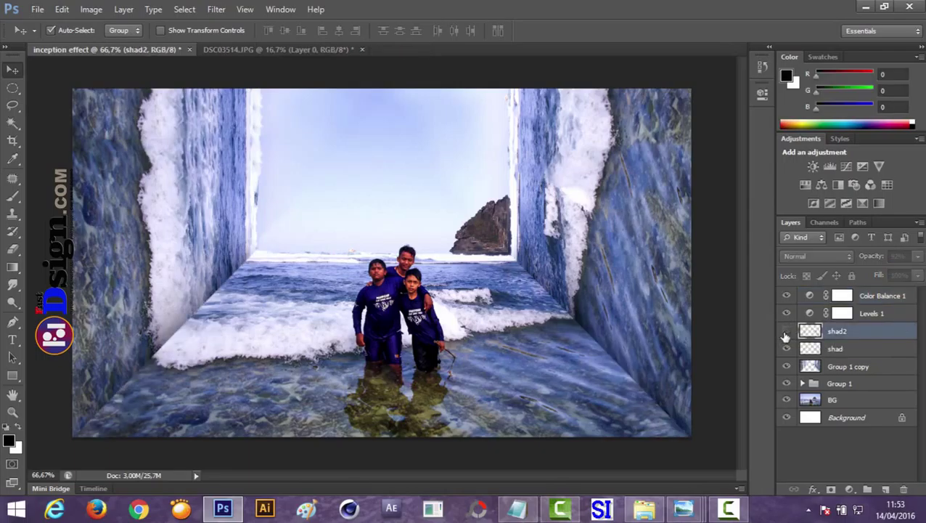
- Make the shad2 corner shadows visible again and lower their opacity
left_click(786, 332)
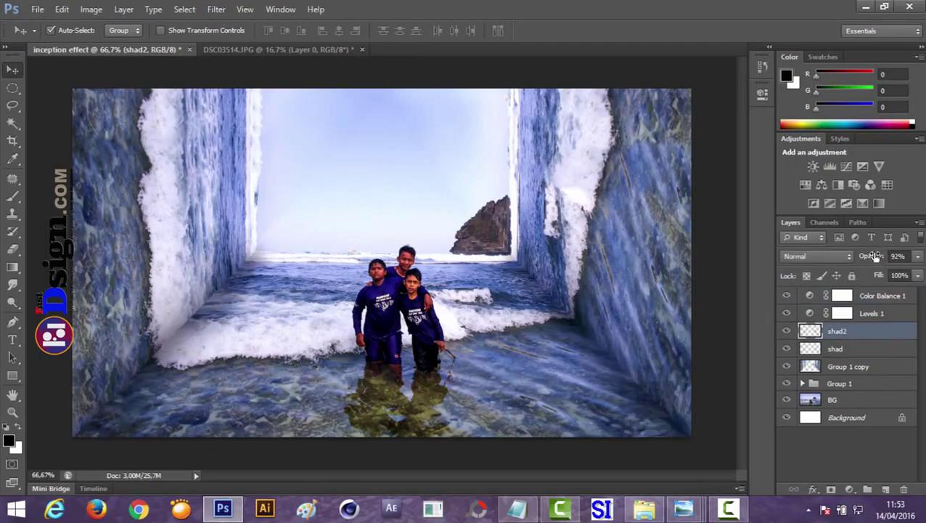
left_click_drag(870, 256, 856, 258)
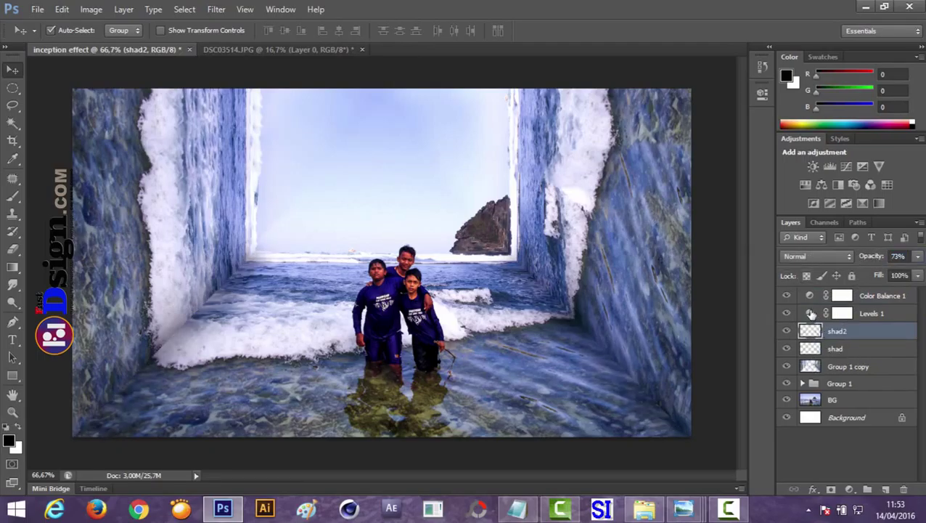
left_click(870, 295)
- Add a Vibrance adjustment layer with reduced saturation and strongly boosted vibrance
left_click(849, 489)
left_click(809, 309)
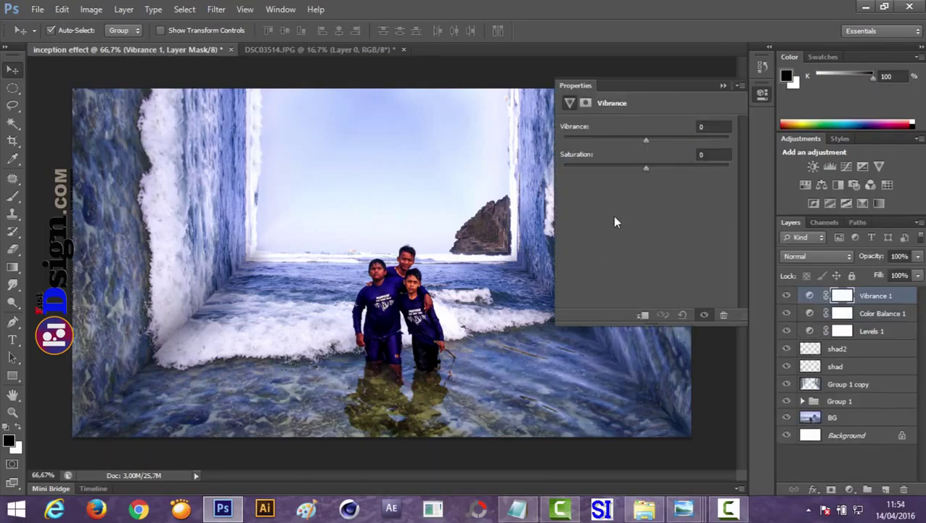
left_click_drag(645, 167, 605, 169)
left_click_drag(646, 139, 715, 140)
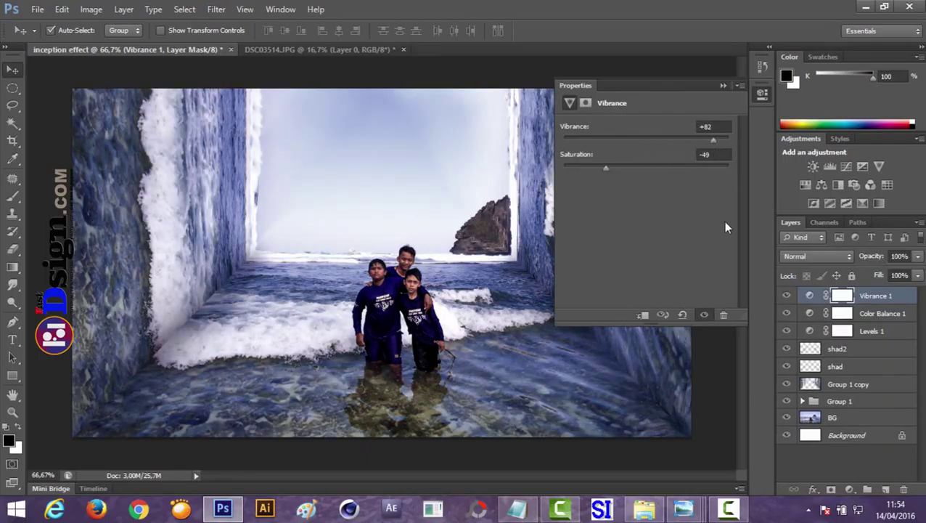
left_click(723, 85)
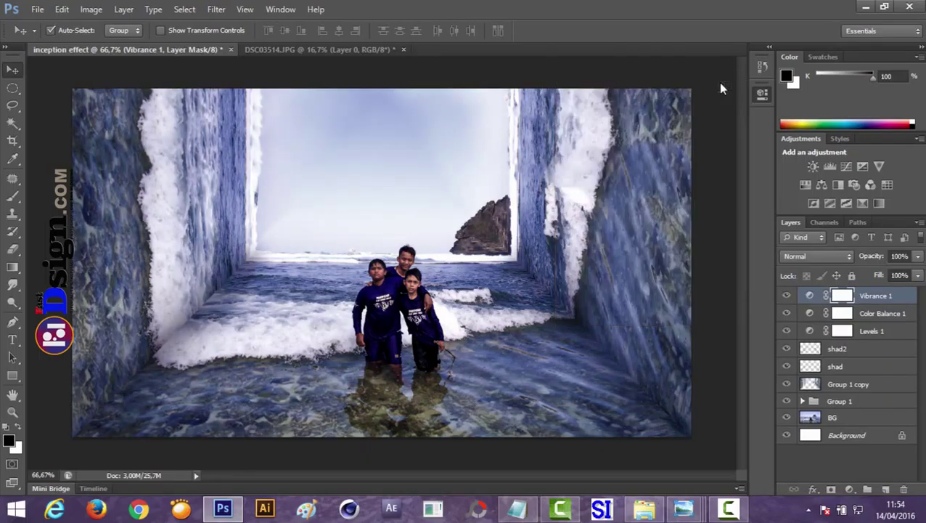
- Try a Selective Color adjustment layer, then undo it
left_click(849, 489)
left_click(824, 475)
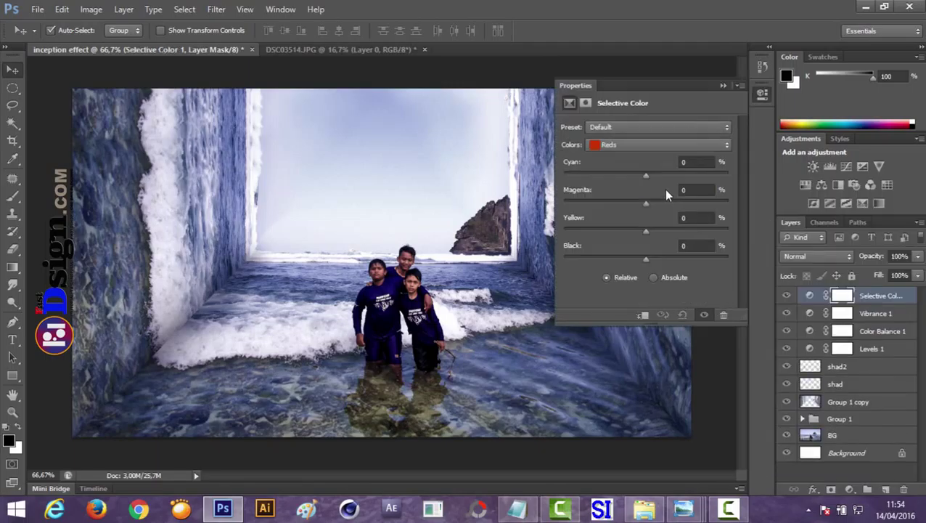
left_click(656, 144)
left_click(653, 141)
key("ctrl+z")
left_click(722, 85)
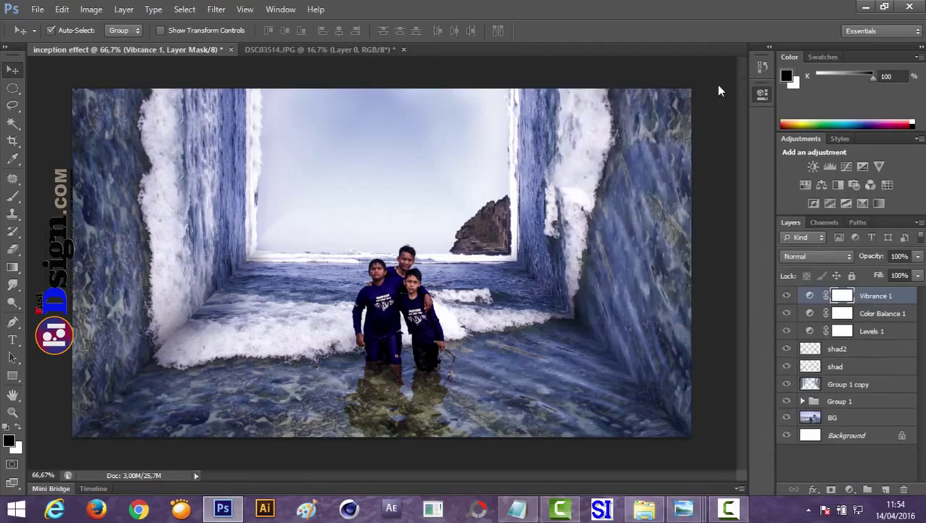
- Shift the Color Balance 1 midtones further toward blue
left_click(810, 313)
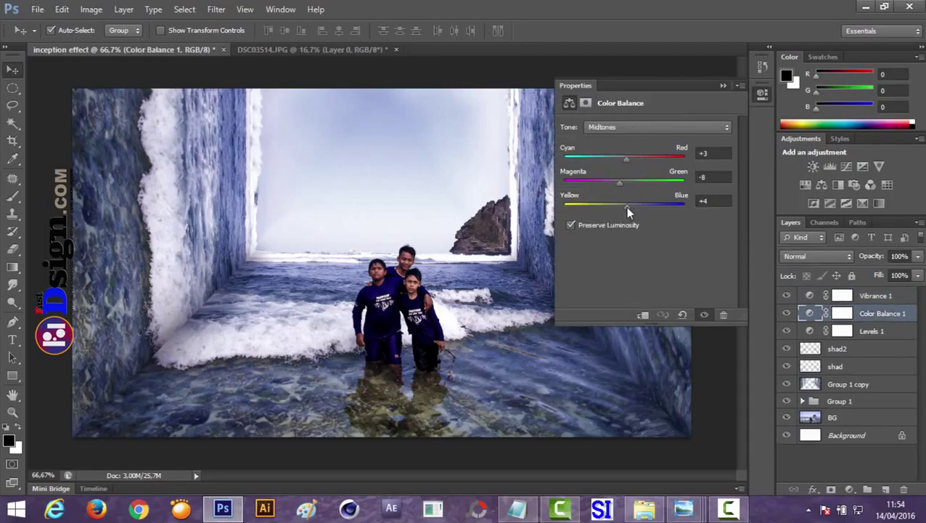
left_click_drag(626, 207, 633, 210)
left_click(722, 86)
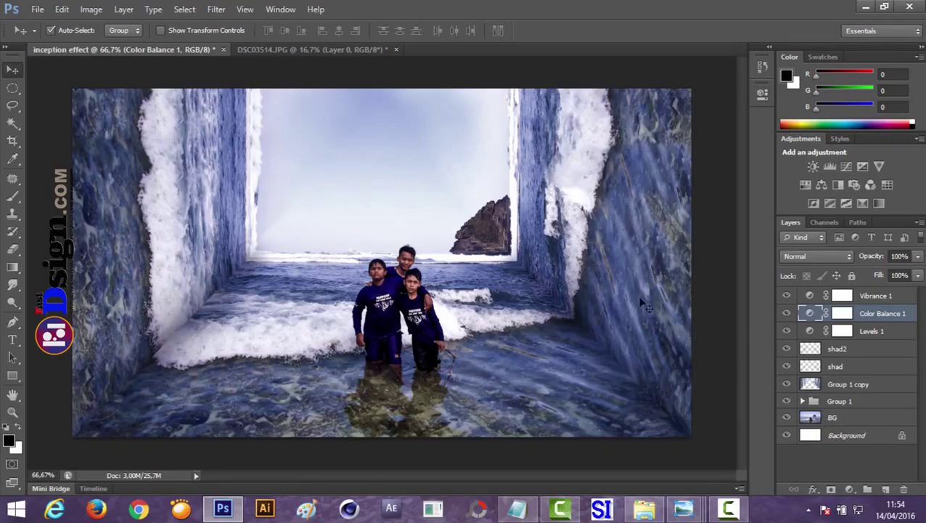
- Compare the result with Group 1 copy hidden, then delete Group 1 copy
left_click(787, 384)
left_click(787, 384)
key("Delete")
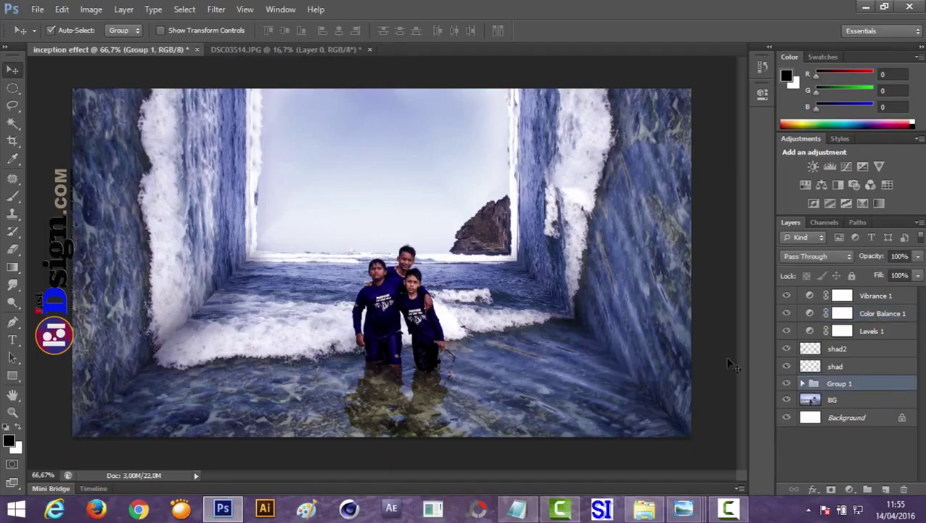
- Paint the BG copy mask with a black size 125 brush at 41%, then near-full opacity
left_click(802, 383)
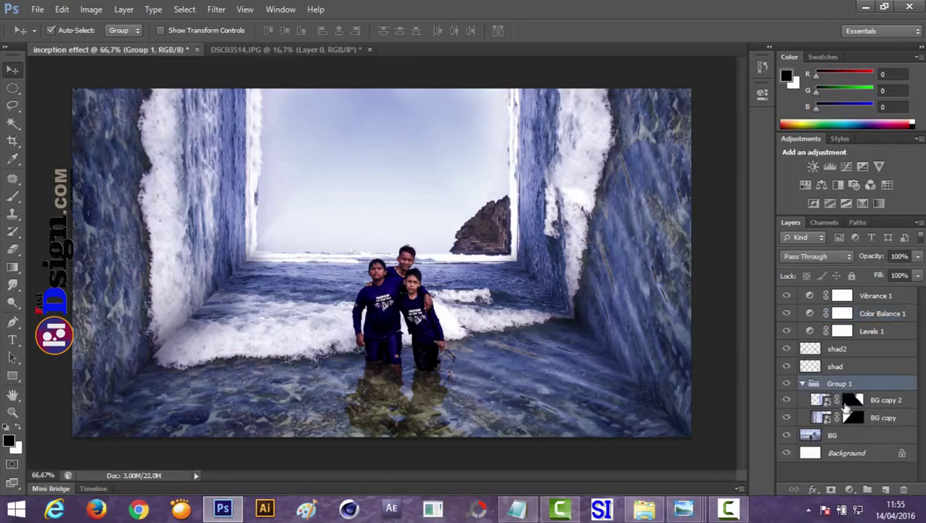
left_click(852, 399)
left_click(850, 417)
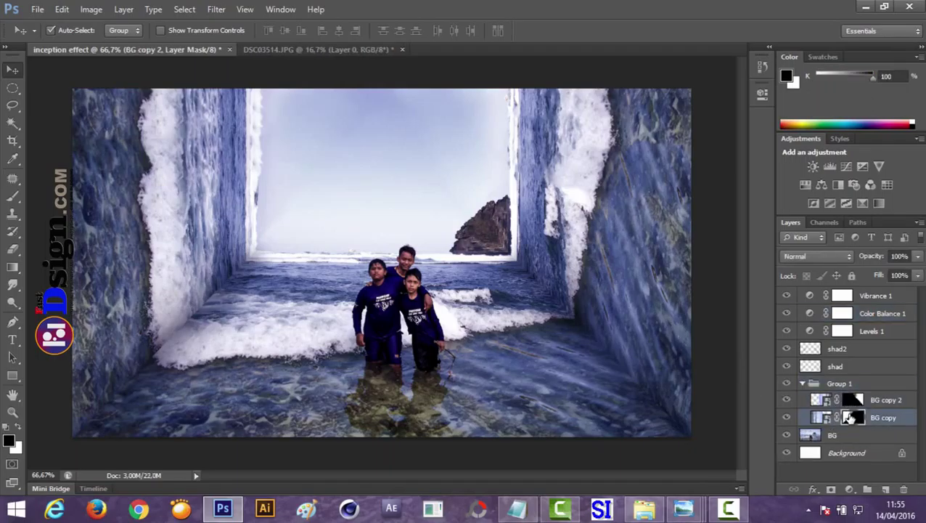
left_click(12, 196)
left_click(262, 30)
key("Return")
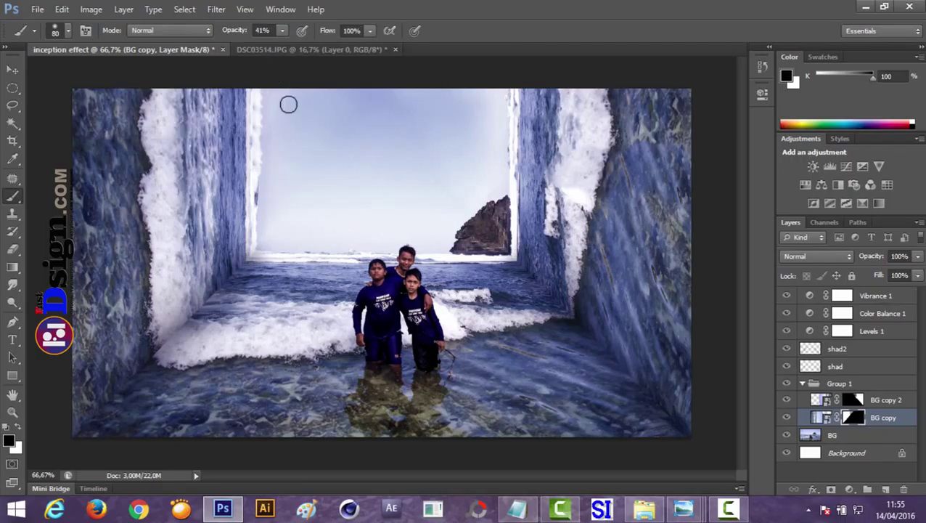
key("bracketright")
key("bracketright")
key("bracketright")
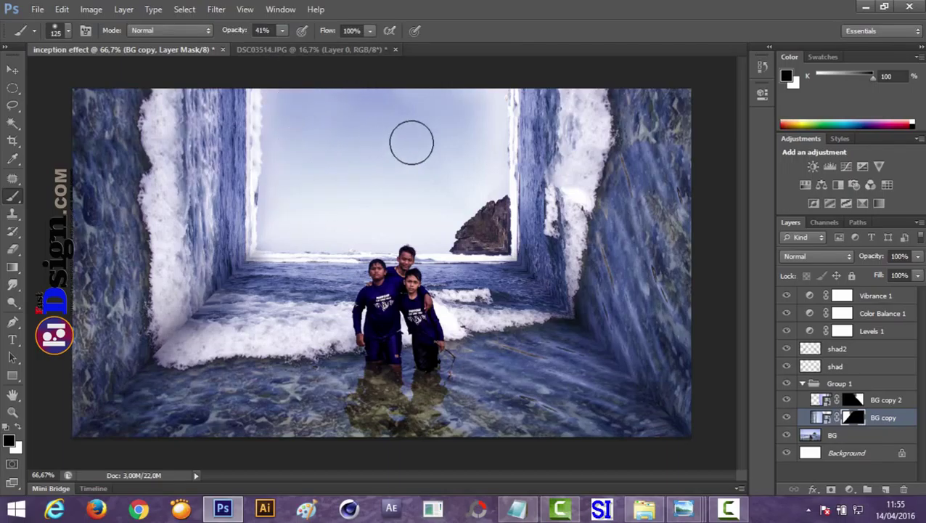
left_click_drag(234, 34, 278, 34)
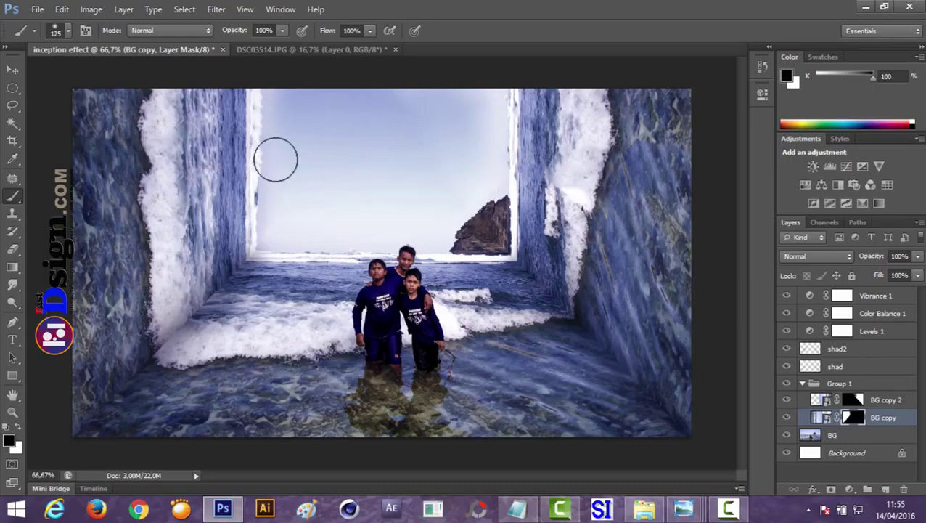
key("v")
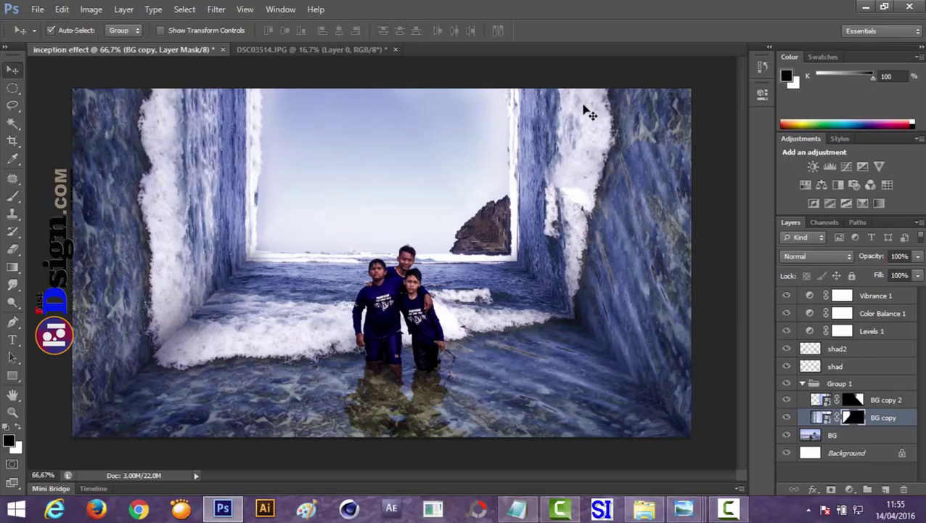
- Refine the BG copy 2 mask with black at 59% and 35%, then white at 100%
left_click(852, 401)
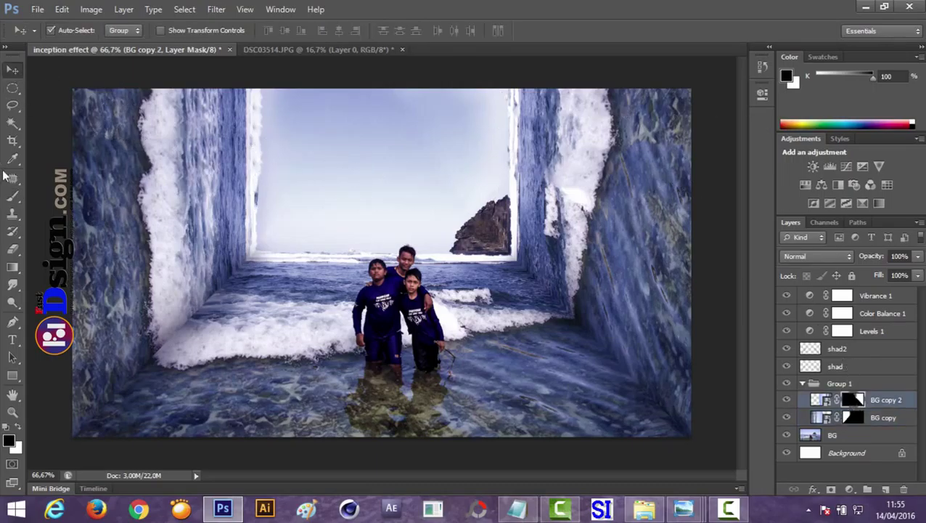
left_click(12, 196)
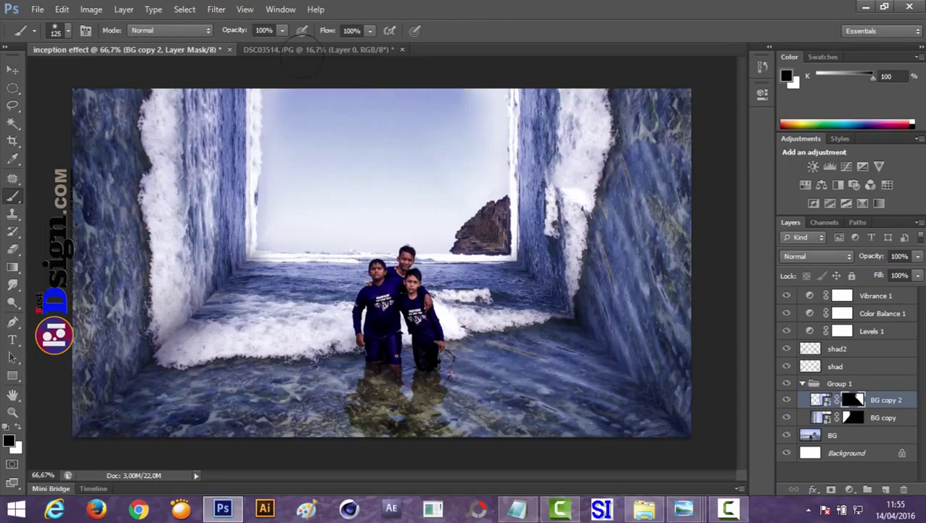
left_click_drag(231, 30, 212, 33)
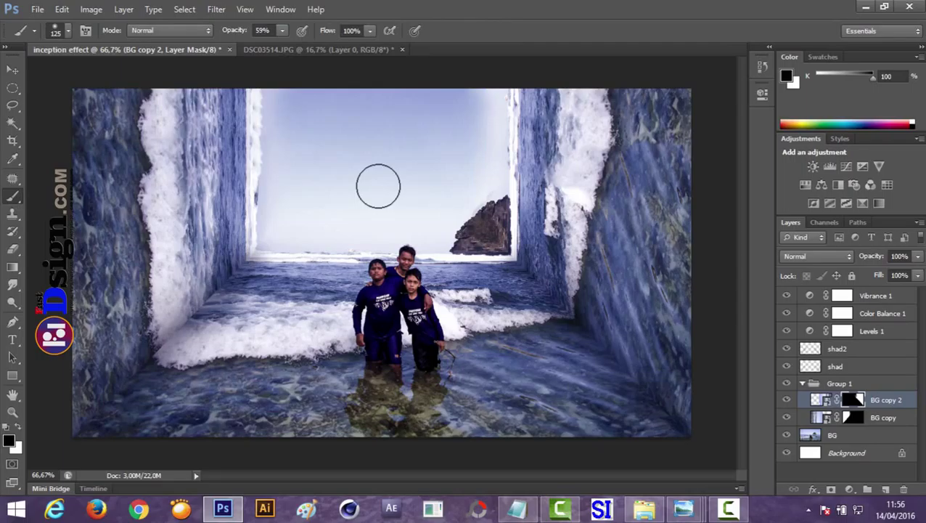
left_click_drag(226, 32, 208, 33)
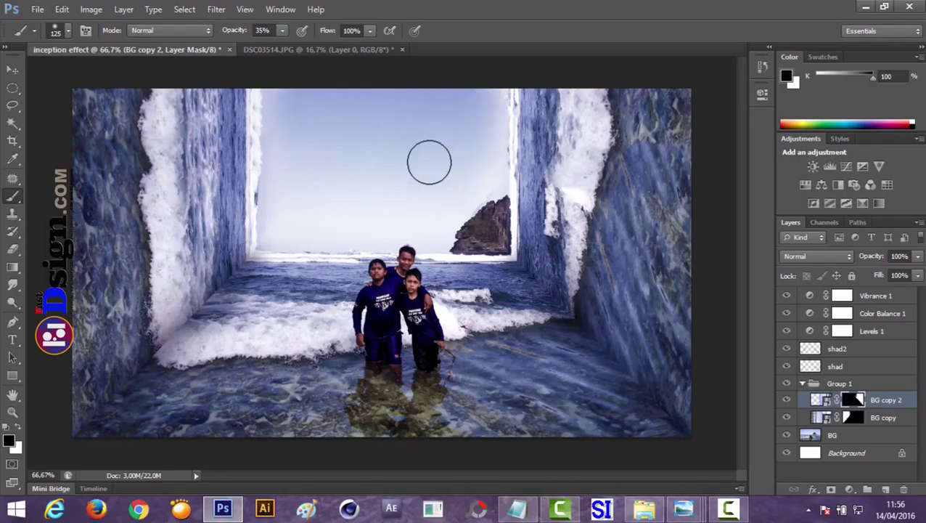
key("x")
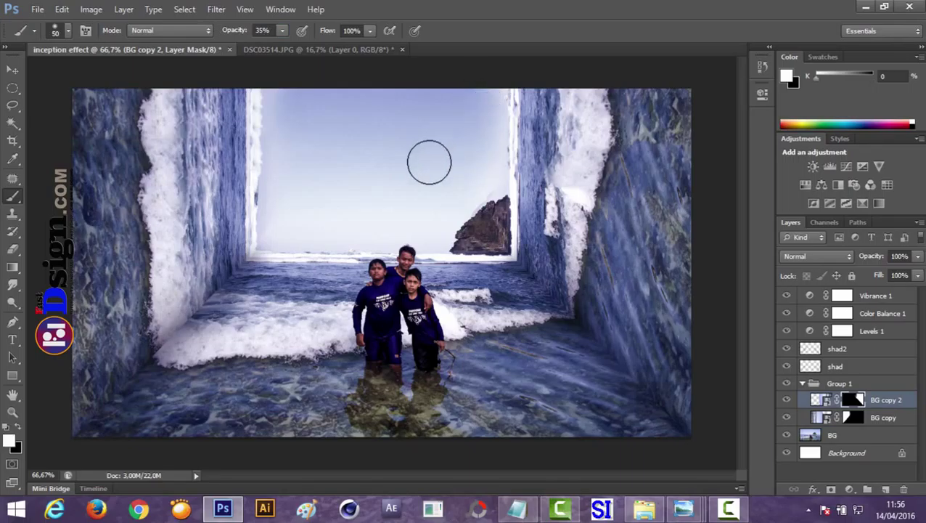
left_click_drag(229, 30, 413, 30)
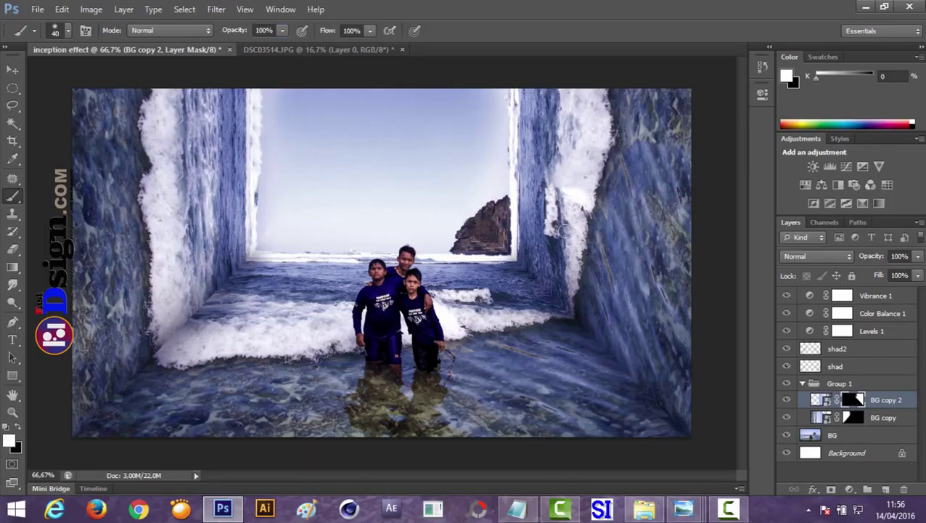
left_click(12, 70)
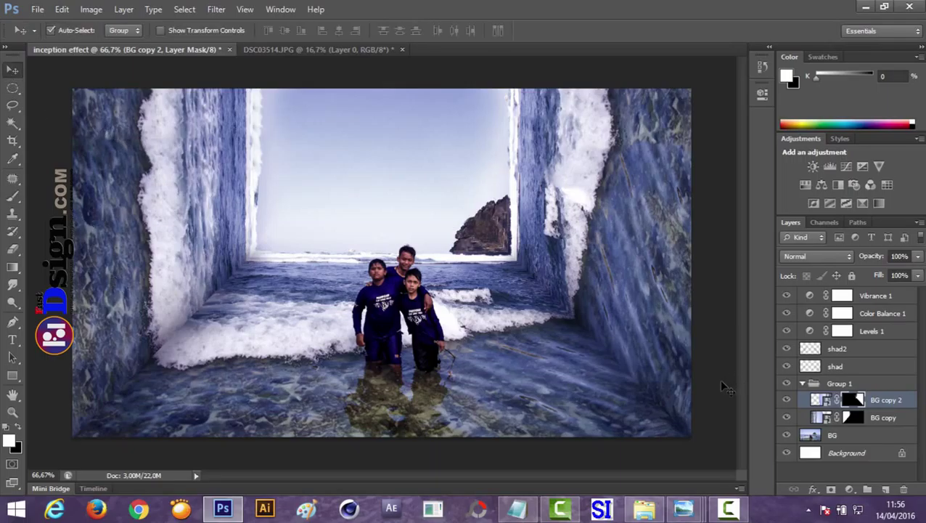
key("F10")
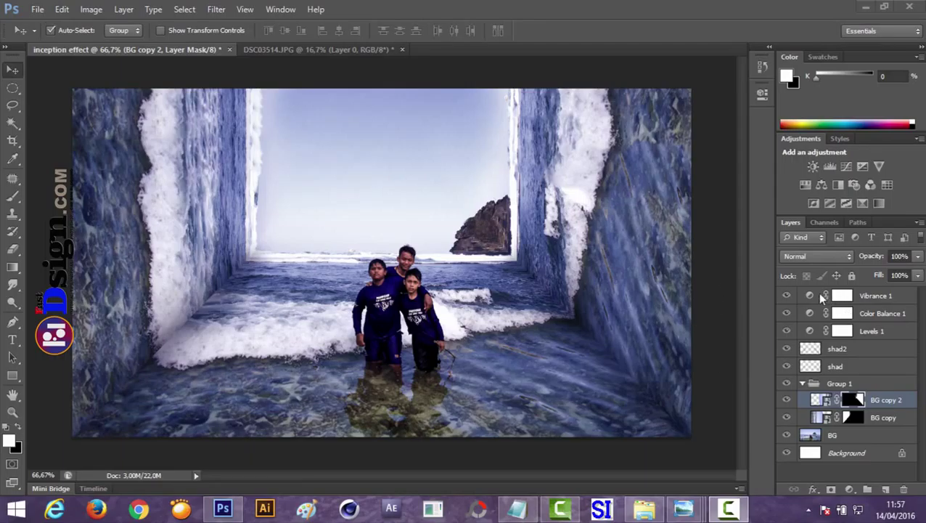
key("F9")
left_click(877, 297)
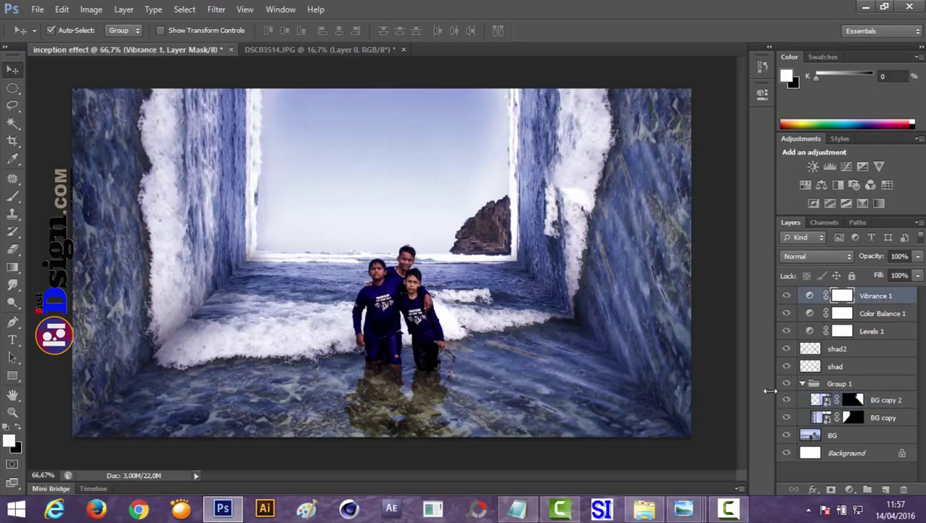
- Nudge Vibrance 1 up to +84 and check the result, zooming back out to 66.67%
double_click(810, 297)
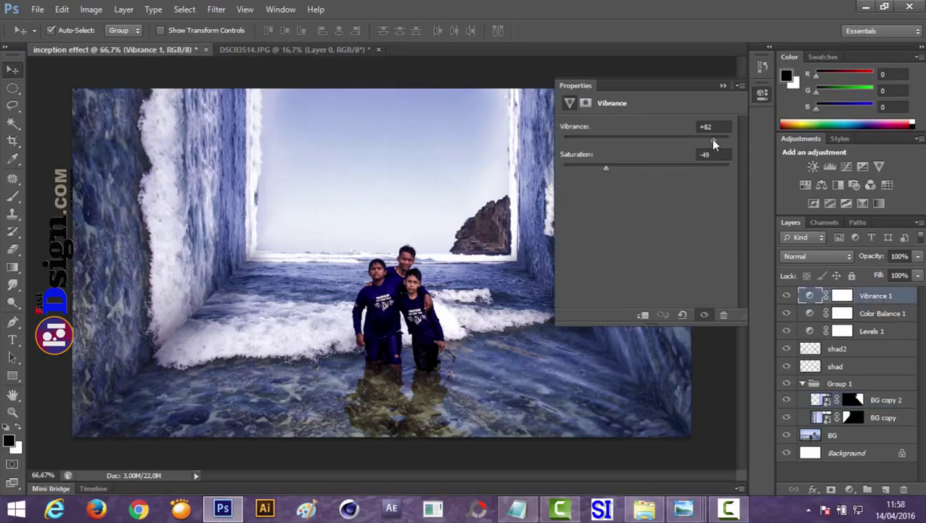
left_click_drag(712, 137, 715, 141)
left_click(723, 86)
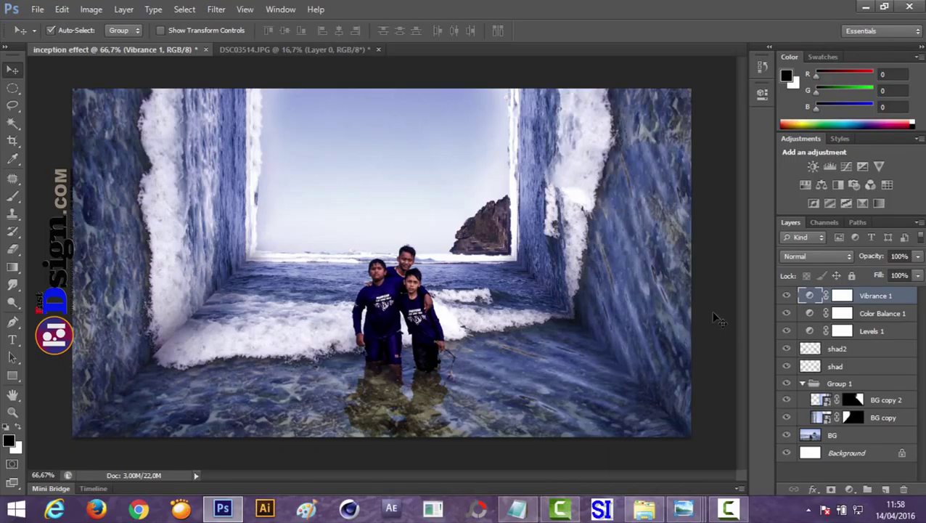
scroll(710, 311, "up", 1)
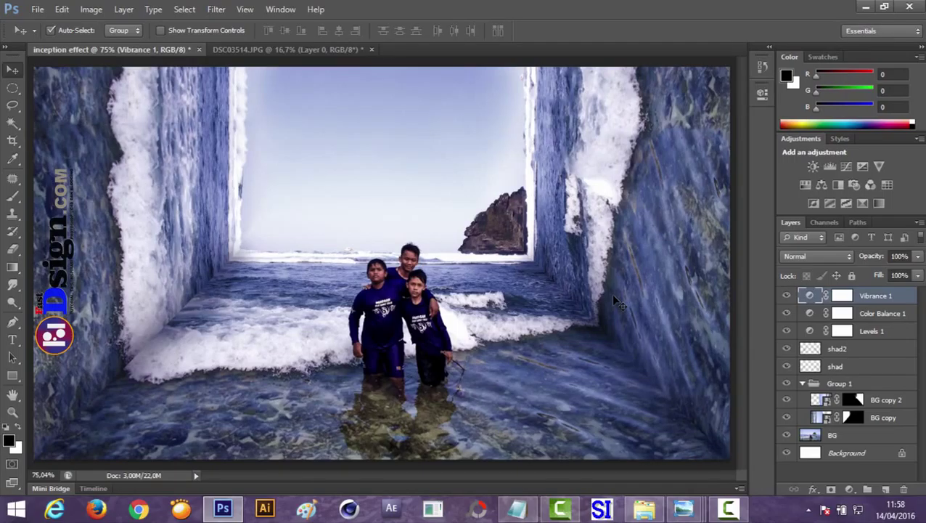
key("z")
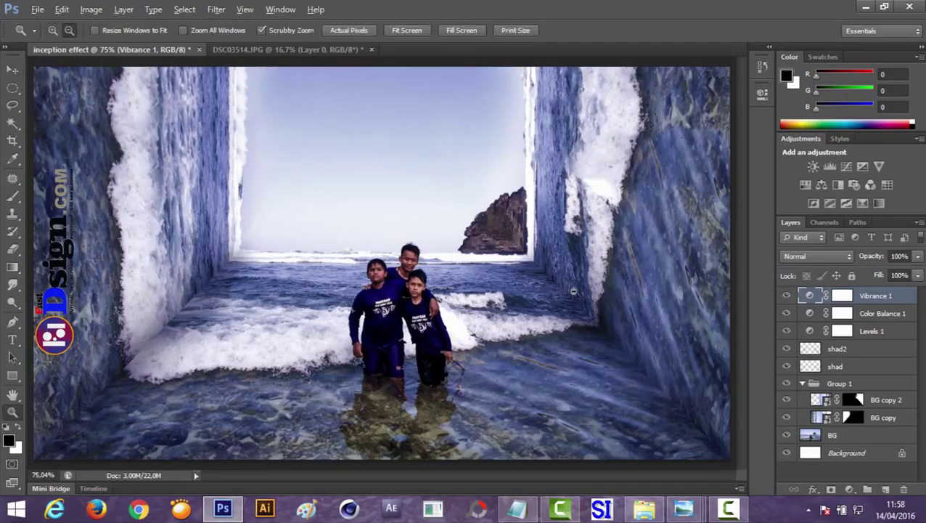
left_click(610, 293, "alt")
left_click(9, 71)
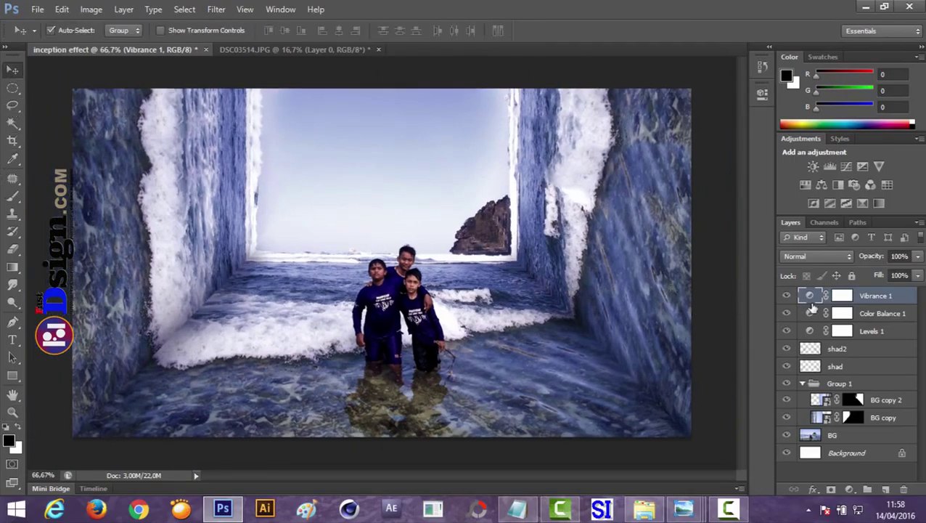
- Stamp all visible layers into Layer 1 and launch Nik Color Efex Pro 4 on it
key("ctrl+alt+shift+e")
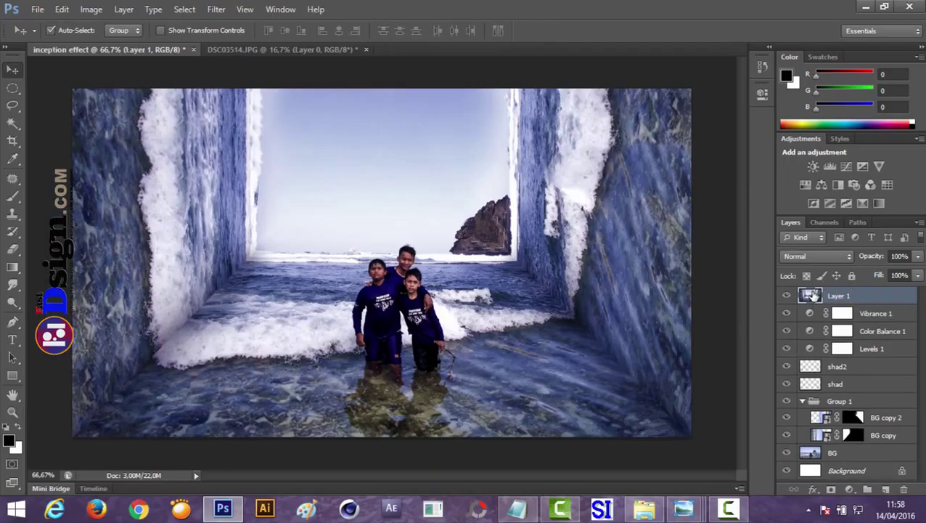
left_click(216, 10)
mouse_move(226, 249)
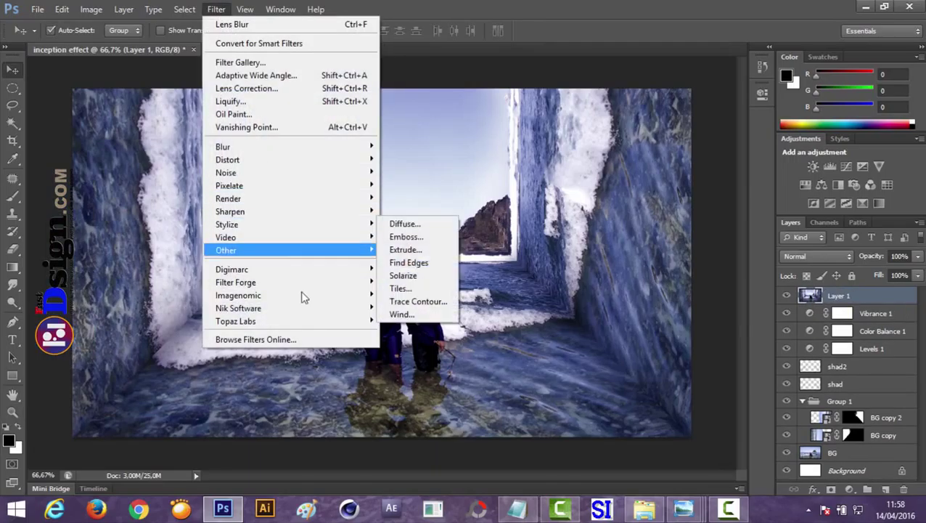
left_click(397, 309)
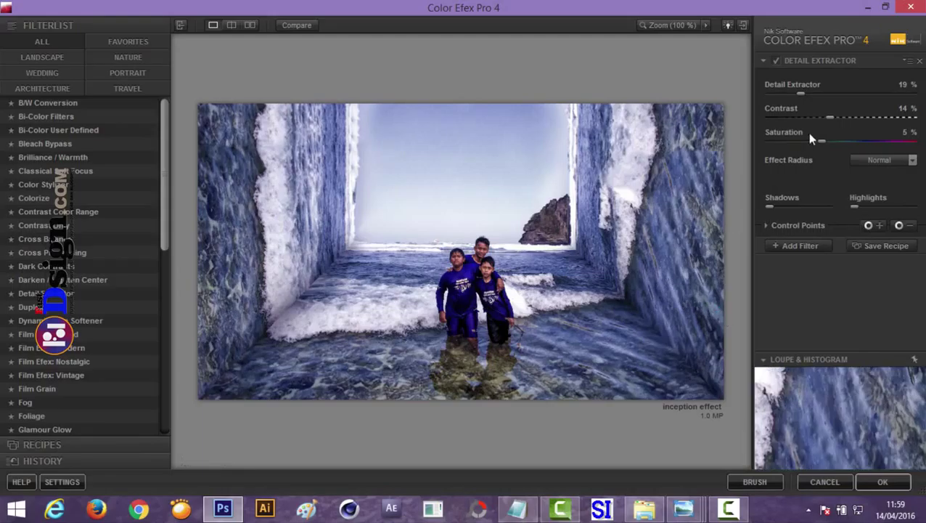
- Set Detail Extractor to 30%, Contrast 11%, Saturation -4%, and add an empty second filter
left_click_drag(800, 93, 809, 94)
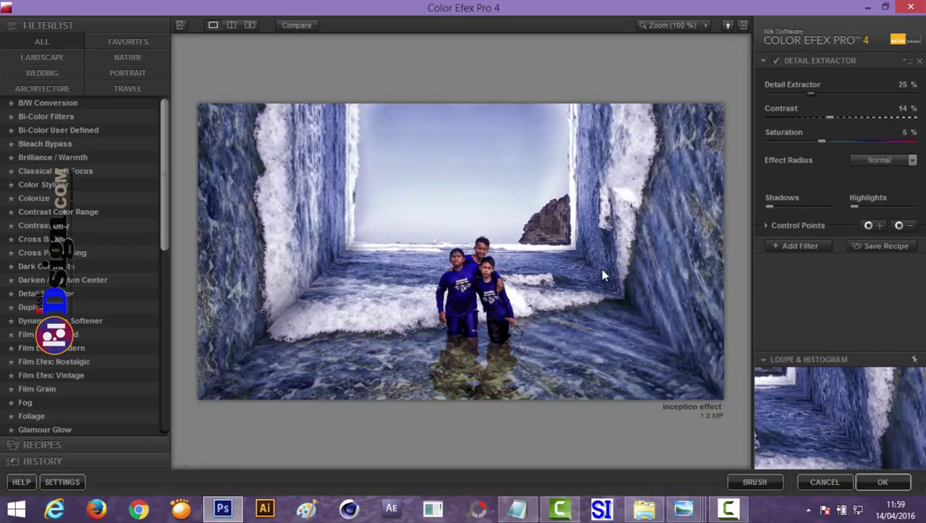
left_click_drag(831, 141, 825, 141)
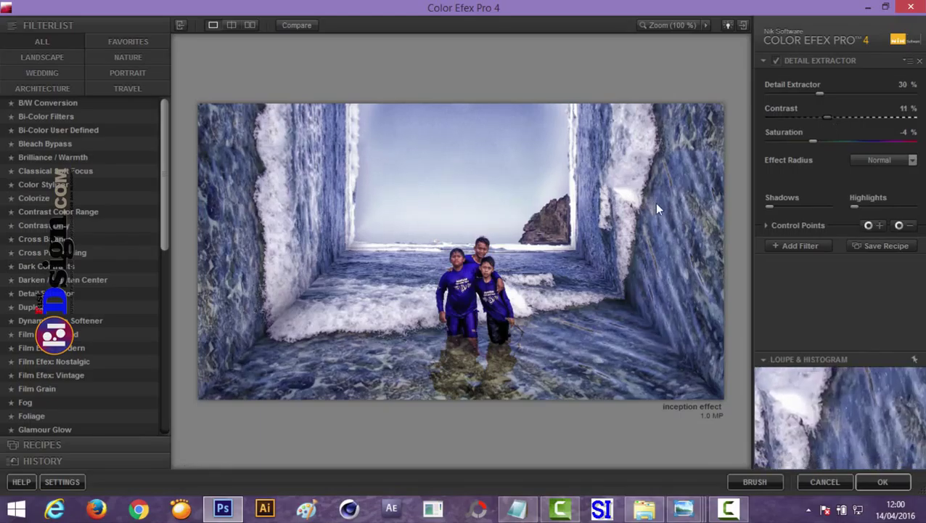
left_click(795, 246)
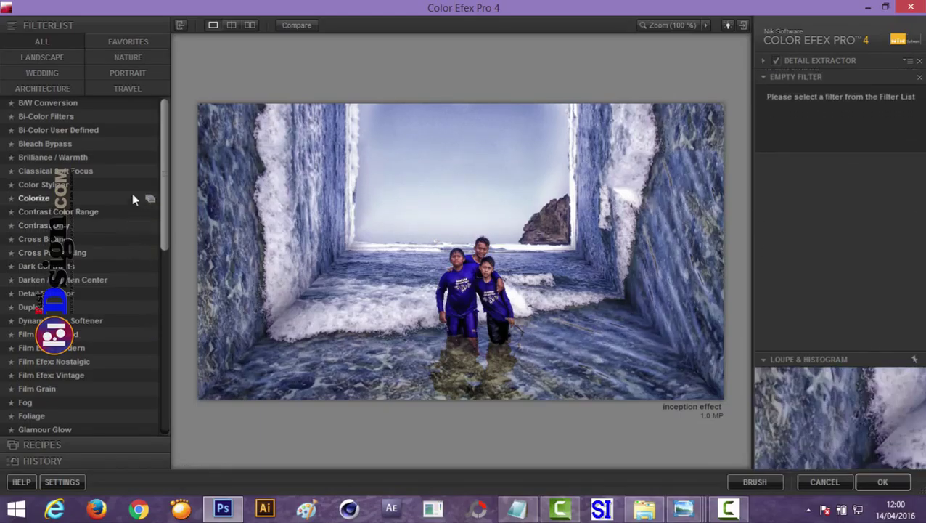
- Apply Bi-Color Filters with Violet/Pink set 1, Rotation 360°, Opacity 13% and Blend 23%
left_click(67, 116)
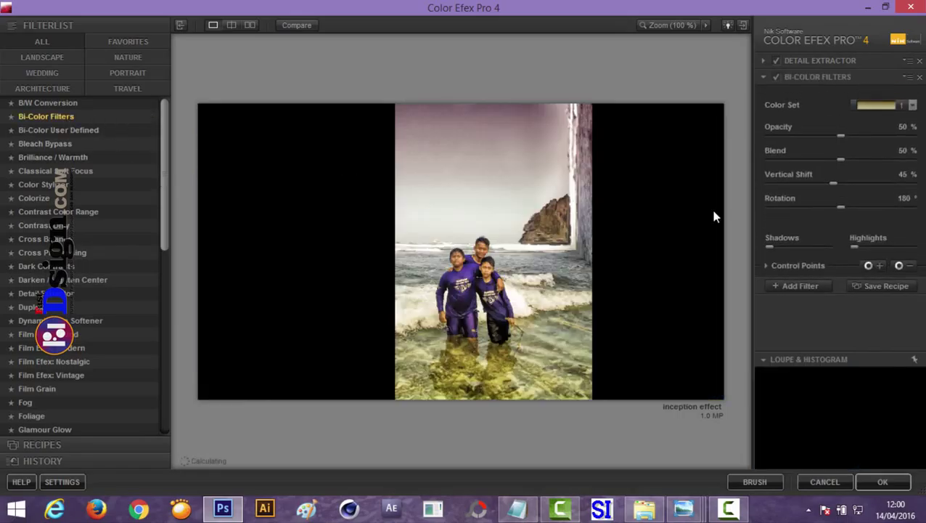
left_click(909, 106)
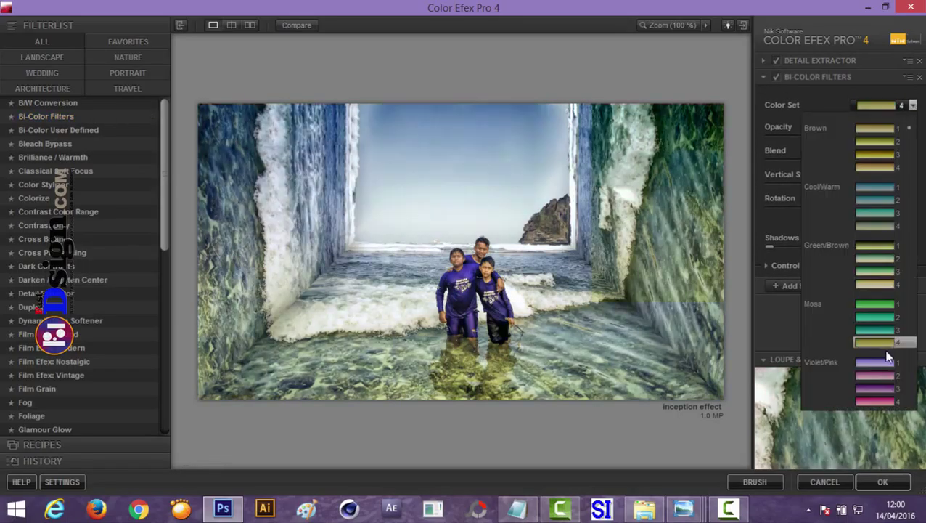
left_click(887, 361)
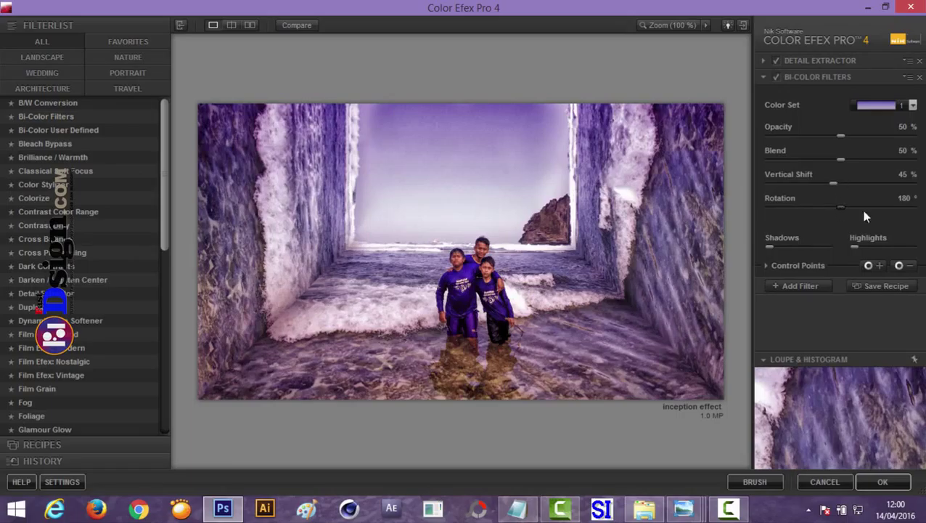
left_click_drag(864, 209, 915, 207)
left_click_drag(840, 137, 789, 135)
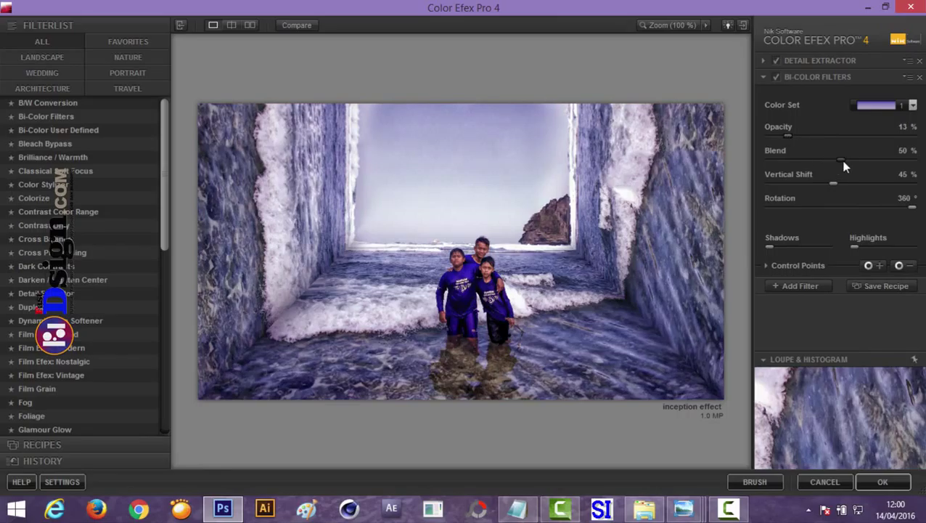
left_click_drag(842, 159, 804, 166)
left_click(776, 77)
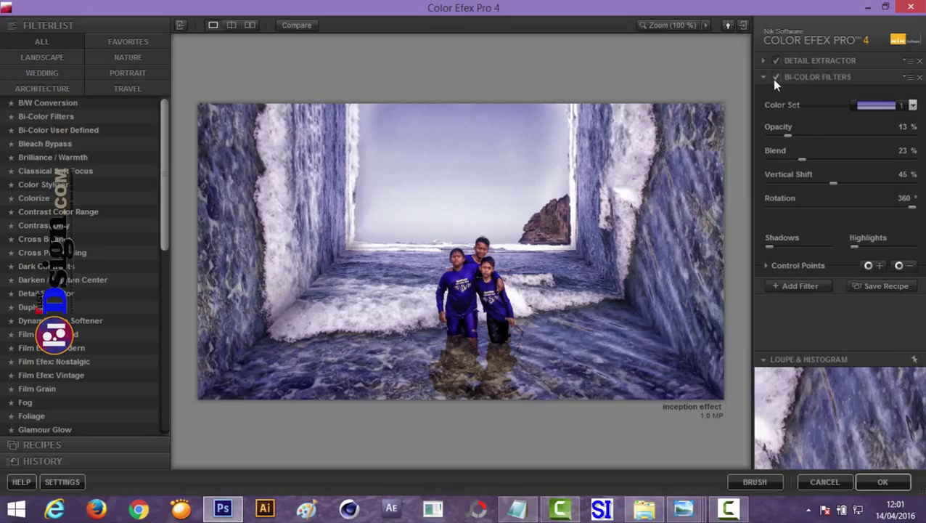
- Compare Detail Extractor on and off, ease it to 20%, and apply the Color Efex filters
left_click(802, 60)
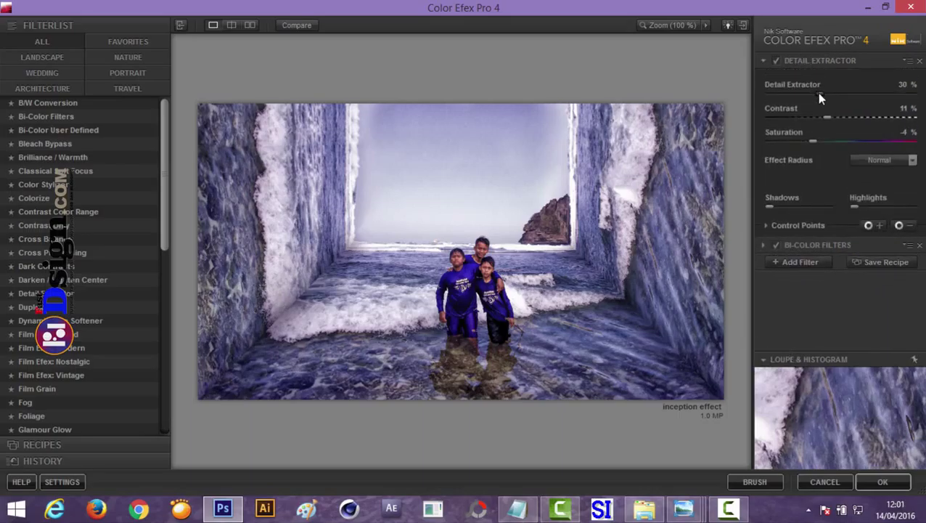
left_click(776, 61)
left_click(778, 62)
left_click_drag(802, 98, 805, 98)
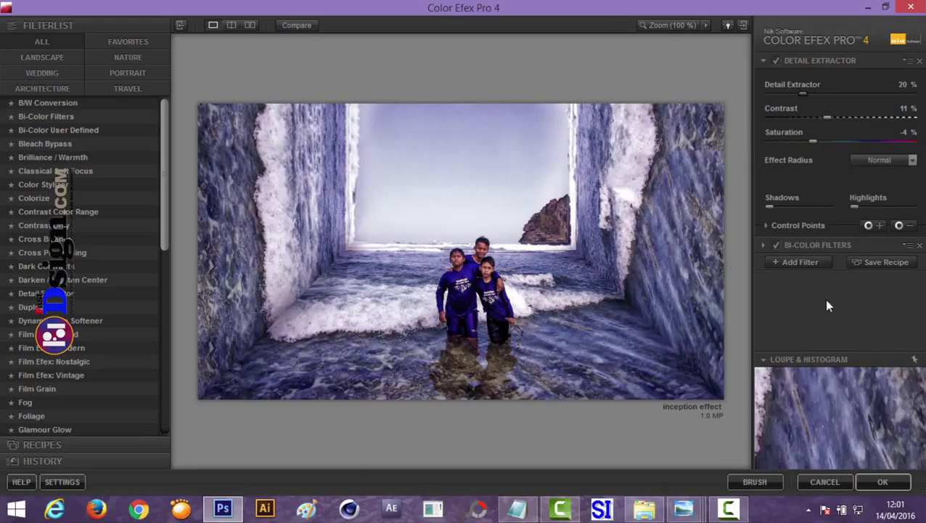
left_click(882, 482)
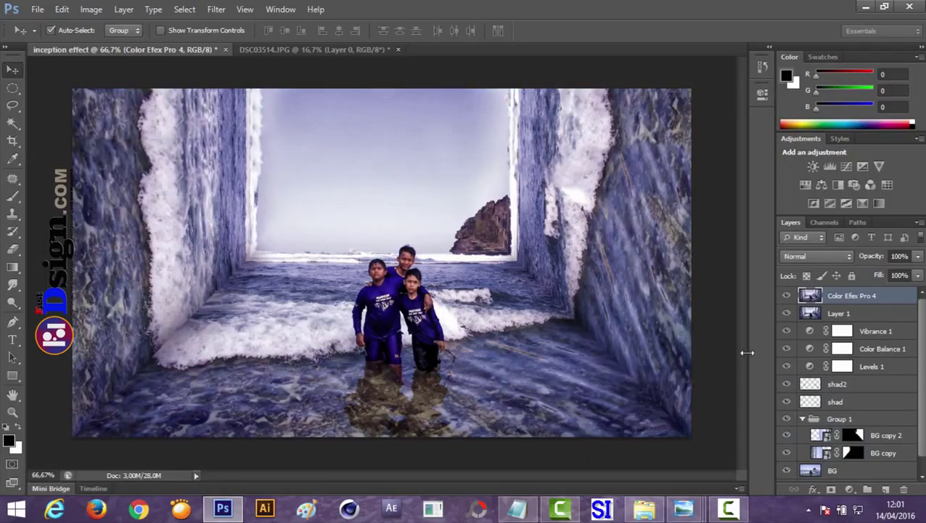
- Add a new layer filled with 50% Gray
left_click(884, 488)
left_click(61, 10)
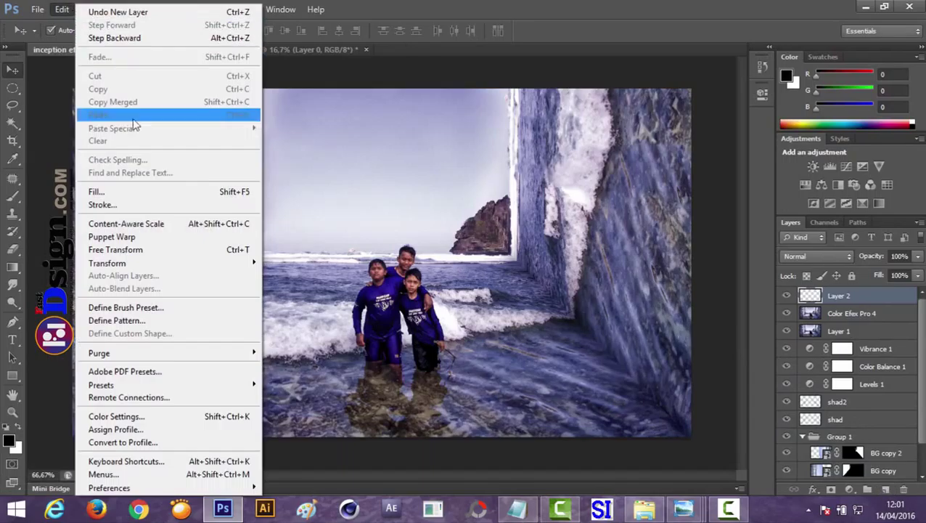
left_click(134, 191)
left_click(457, 152)
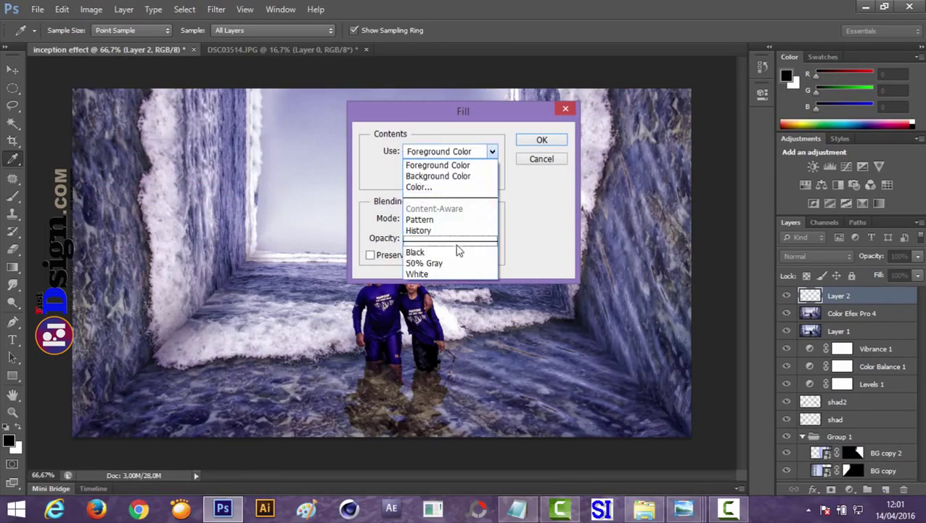
left_click(457, 261)
left_click(550, 140)
- Blend the gray layer as Soft Light and set the Dodge tool to 44% exposure
key("v")
left_click(817, 255)
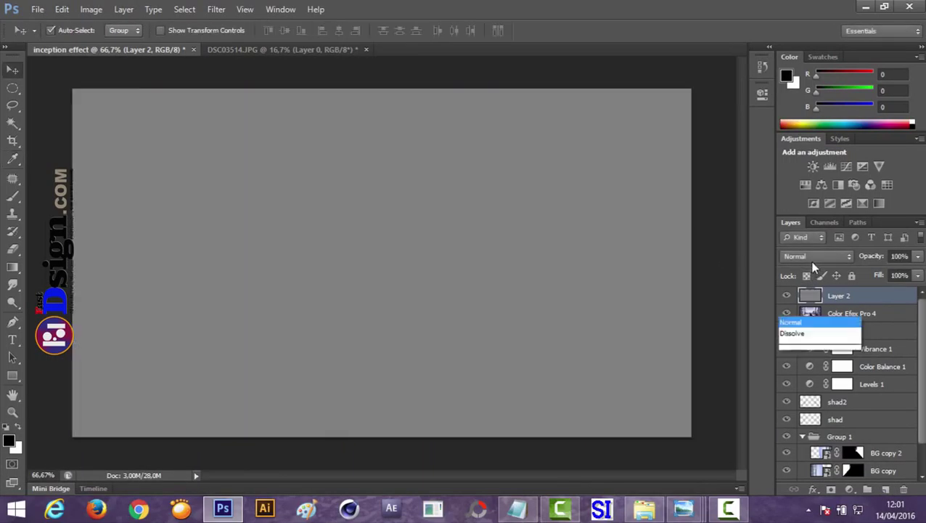
left_click(802, 183)
left_click(14, 303)
left_click_drag(203, 33, 217, 33)
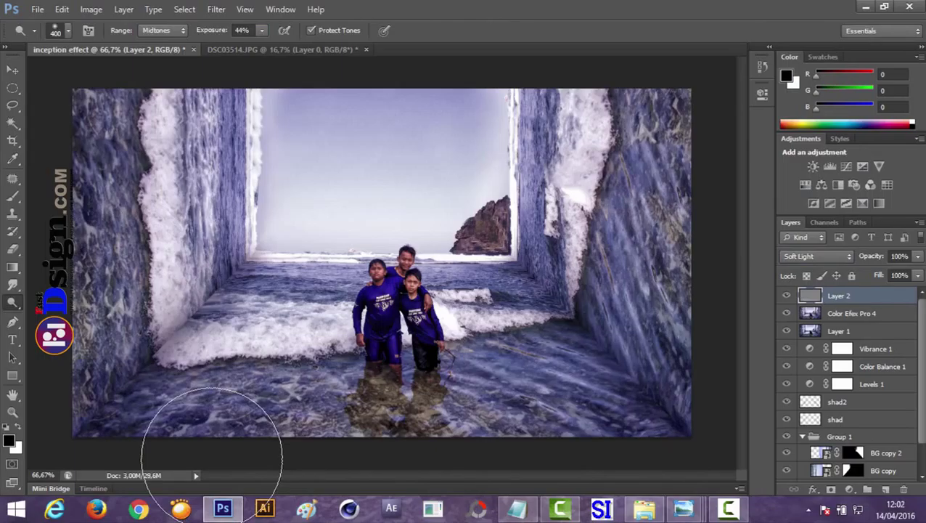
- Size the dodge brush from about 108 px, then lighten the bottom water, right wall and left wall
left_click(67, 30)
left_click(79, 70)
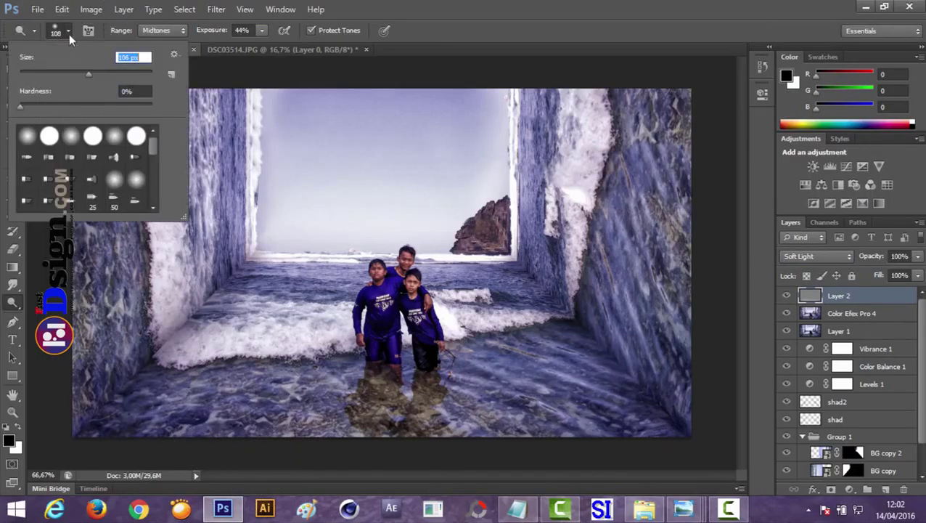
left_click(69, 34)
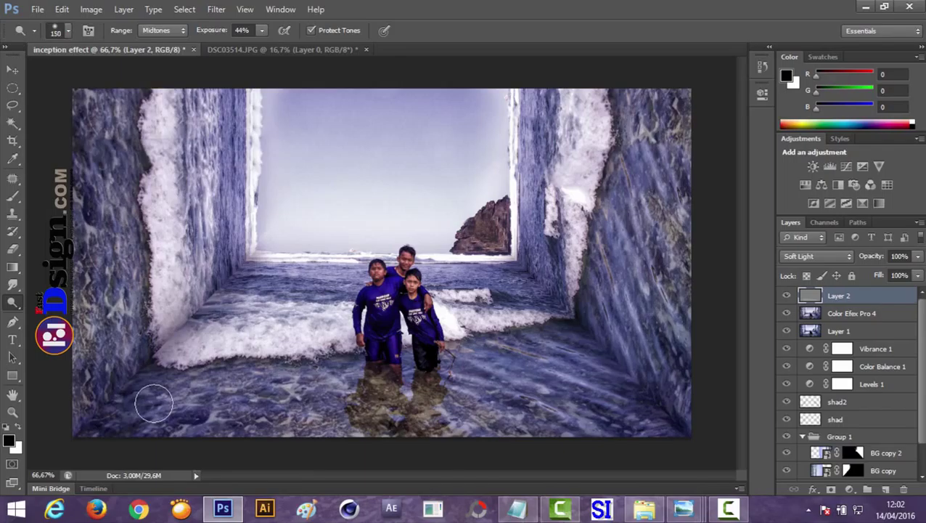
key("bracketright")
key("bracketright")
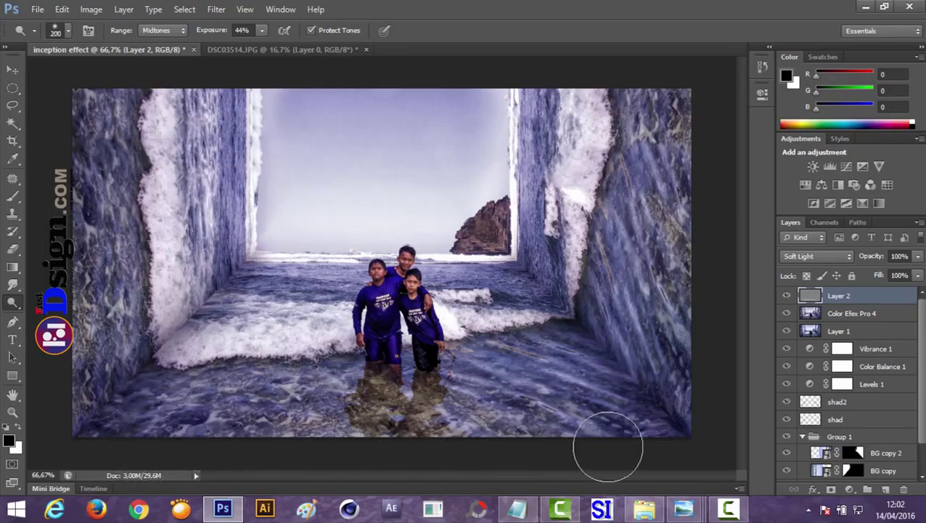
mouse_move(637, 447)
left_mouse_down()
mouse_move(541, 428)
mouse_move(269, 423)
mouse_move(134, 434)
mouse_move(637, 455)
mouse_move(174, 444)
left_mouse_up()
mouse_move(666, 107)
left_mouse_down()
mouse_move(678, 366)
mouse_move(688, 240)
mouse_move(676, 144)
mouse_move(697, 125)
mouse_move(707, 346)
mouse_move(714, 141)
left_mouse_up()
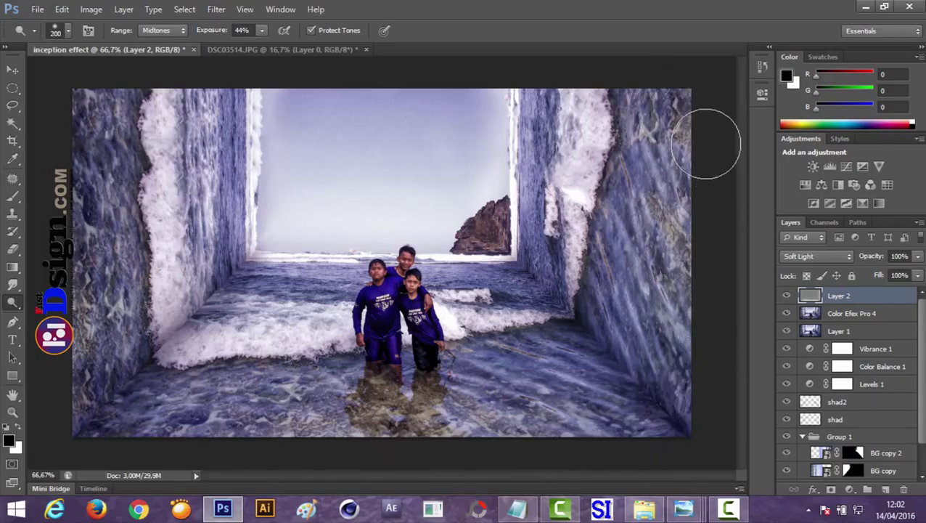
mouse_move(105, 129)
left_mouse_down()
mouse_move(78, 388)
mouse_move(104, 226)
mouse_move(75, 108)
mouse_move(84, 213)
mouse_move(58, 393)
left_mouse_up()
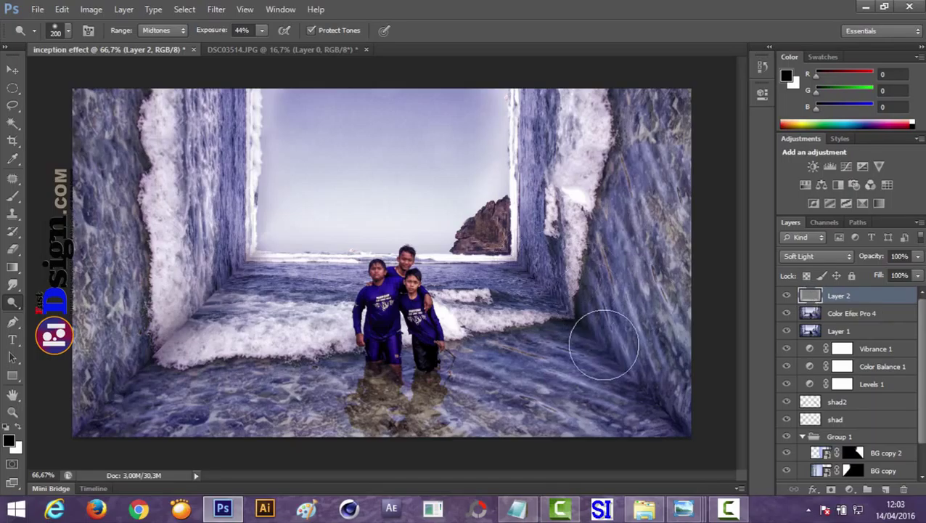
- Add an empty Layer 3 and choose a large soft Brush
left_click(13, 70)
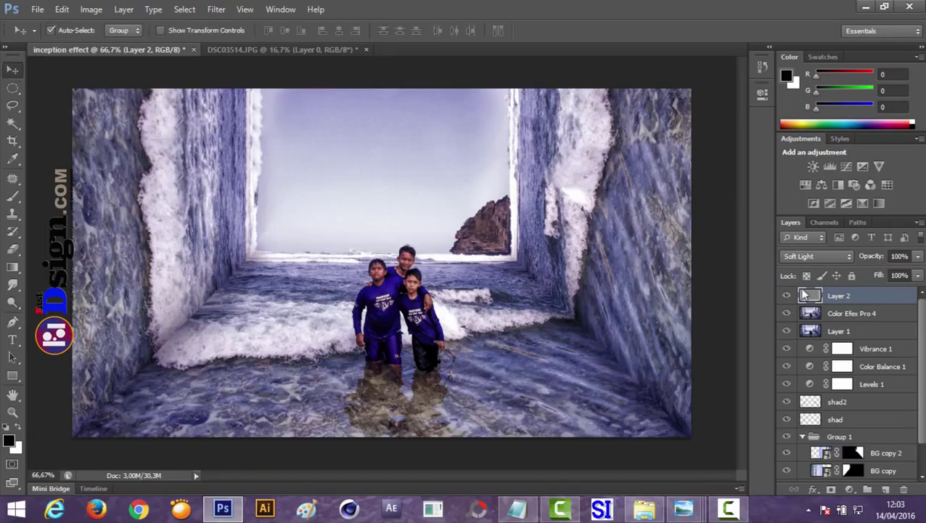
left_click(885, 489)
key("alt+BackSpace")
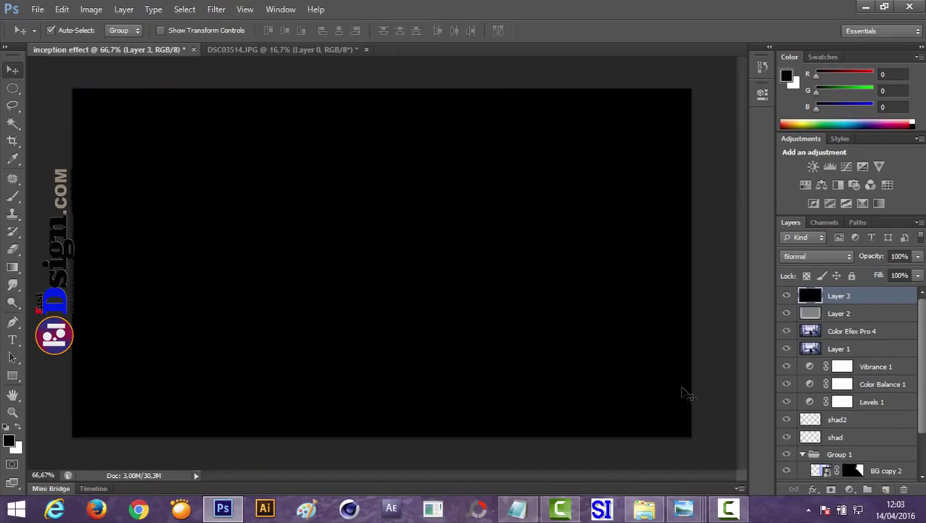
key("ctrl+z")
key("b")
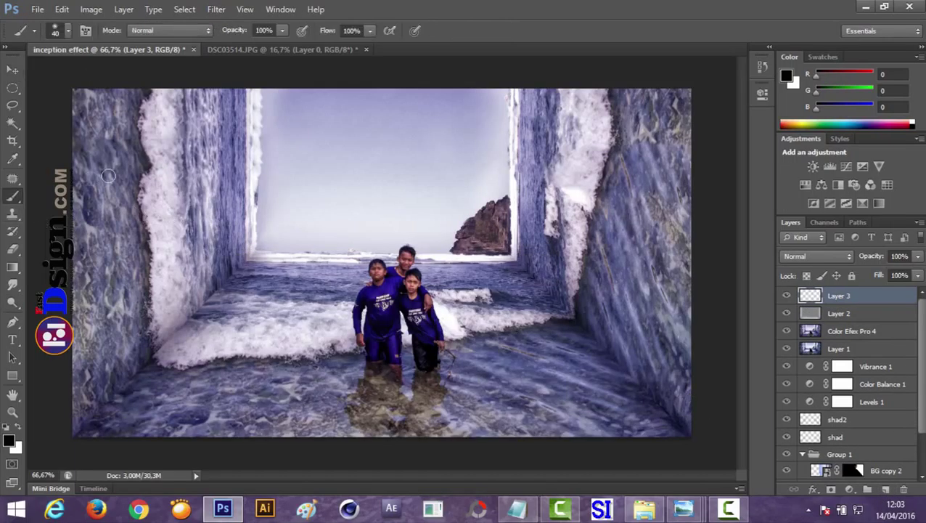
left_click(68, 34)
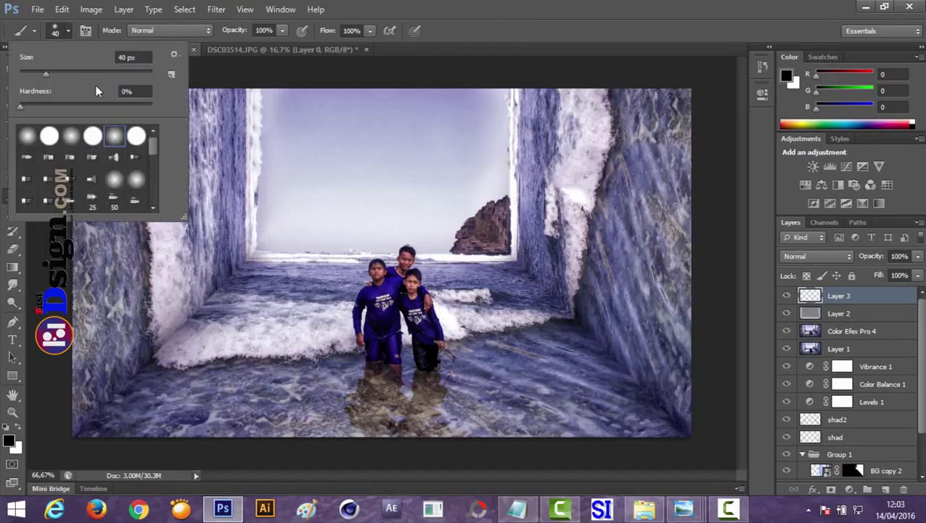
left_click_drag(46, 74, 93, 74)
left_click(68, 31)
left_click(68, 31)
- Set the brush to 380 px at a low 22% opacity
double_click(128, 57)
type("380")
key("Return")
key("6")
key("4")
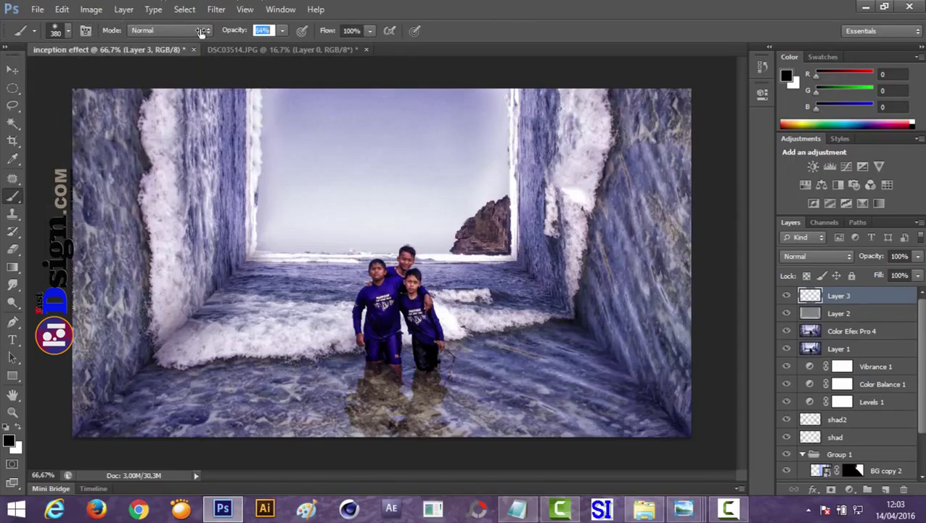
key("2")
key("2")
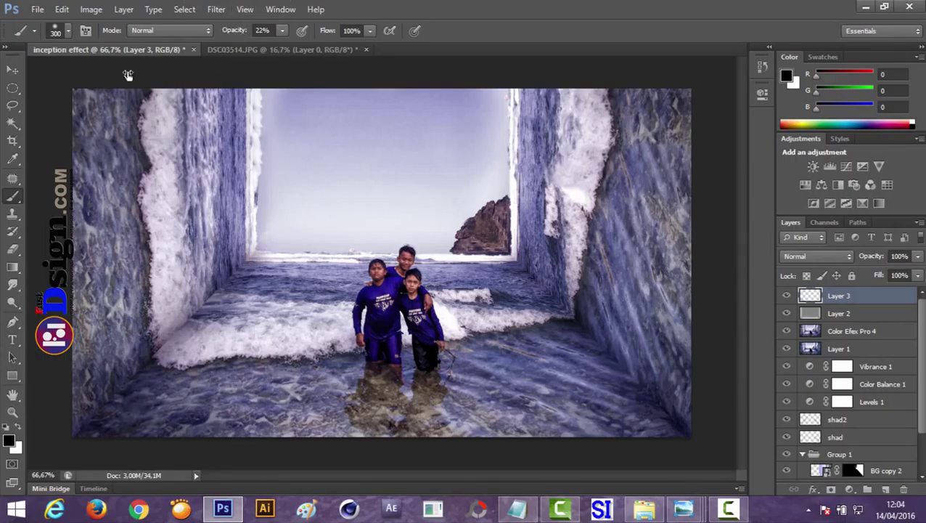
key("Return")
type("12")
- Paint faint black over the lower-right wall and top edge to darken them
left_click_drag(701, 374, 712, 187)
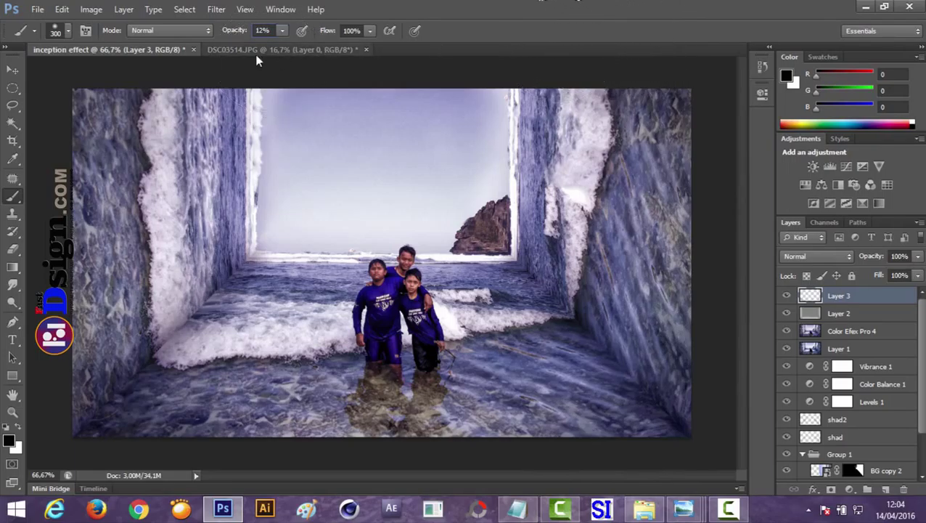
mouse_move(262, 52)
left_mouse_down()
mouse_move(218, 61)
mouse_move(275, 56)
left_mouse_up()
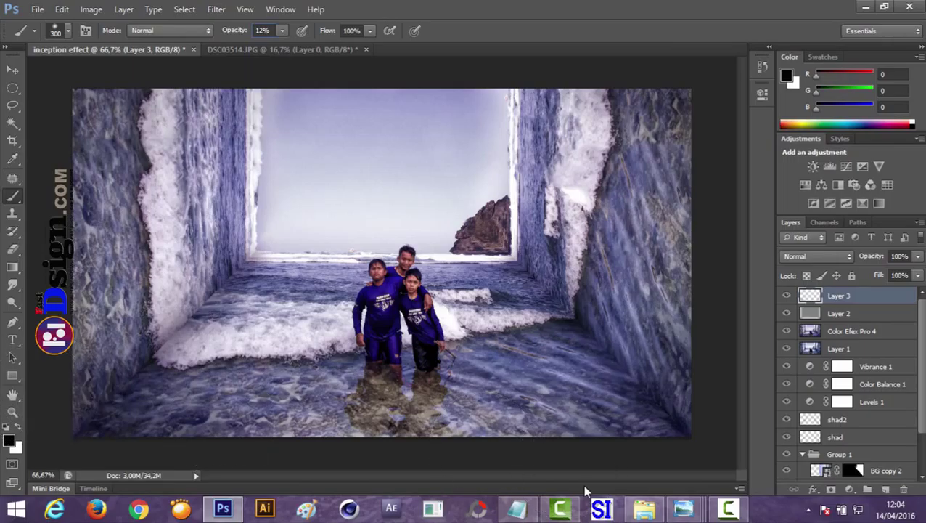
left_click(13, 69)
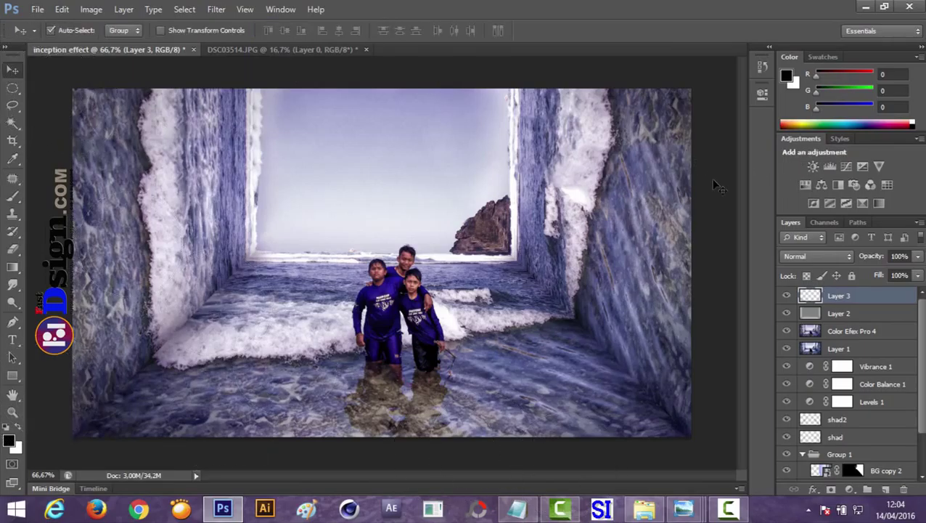